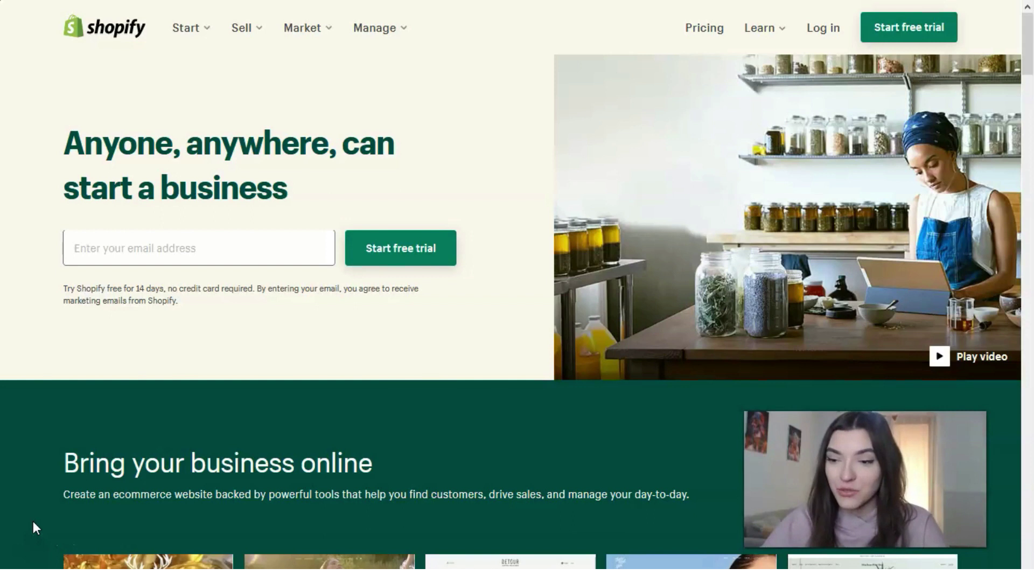
# Start the free 14-day Shopify trial and create a store named Librarybookshop
pyautogui.click(37, 520)
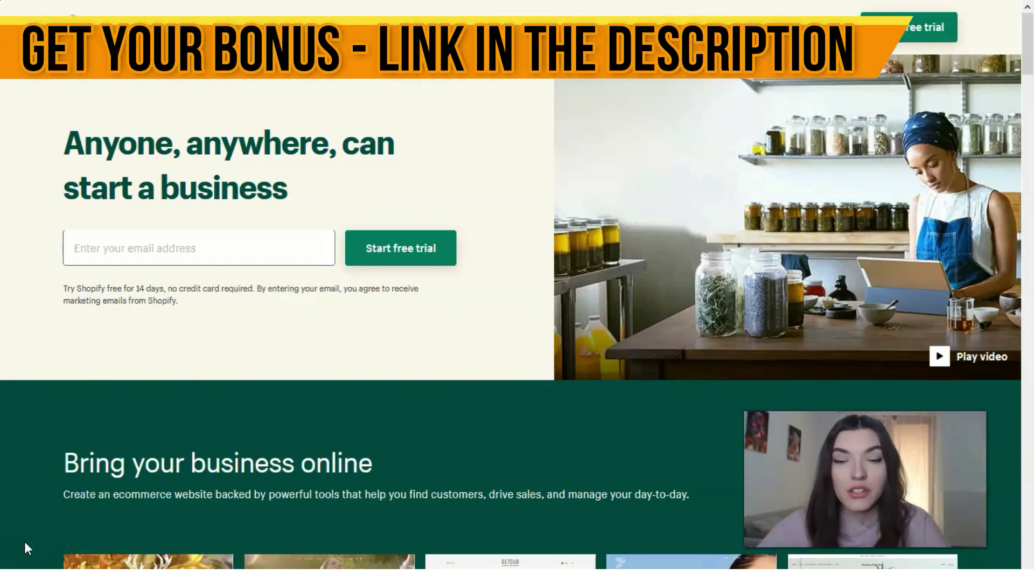
pyautogui.click(414, 243)
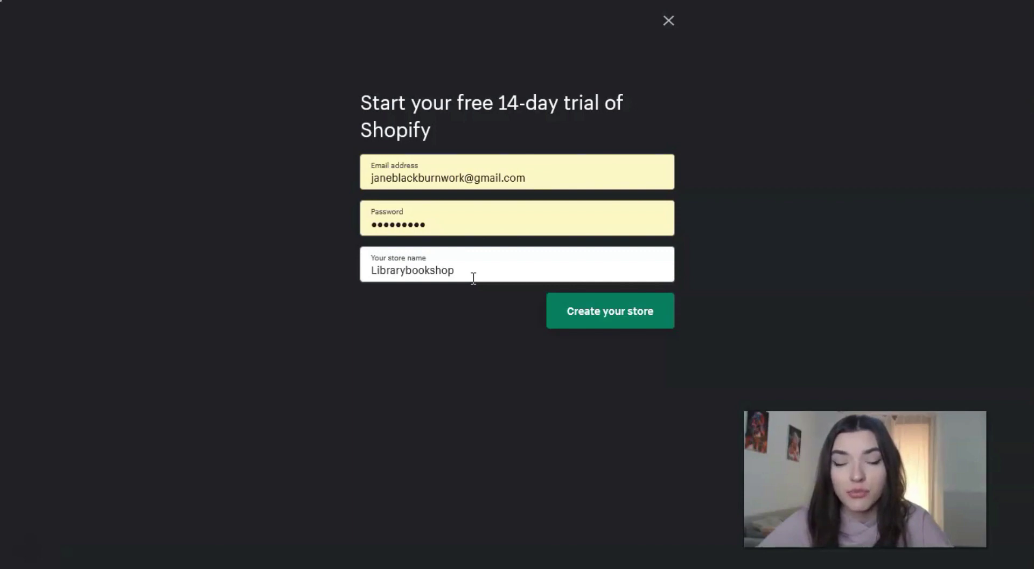
pyautogui.click(604, 311)
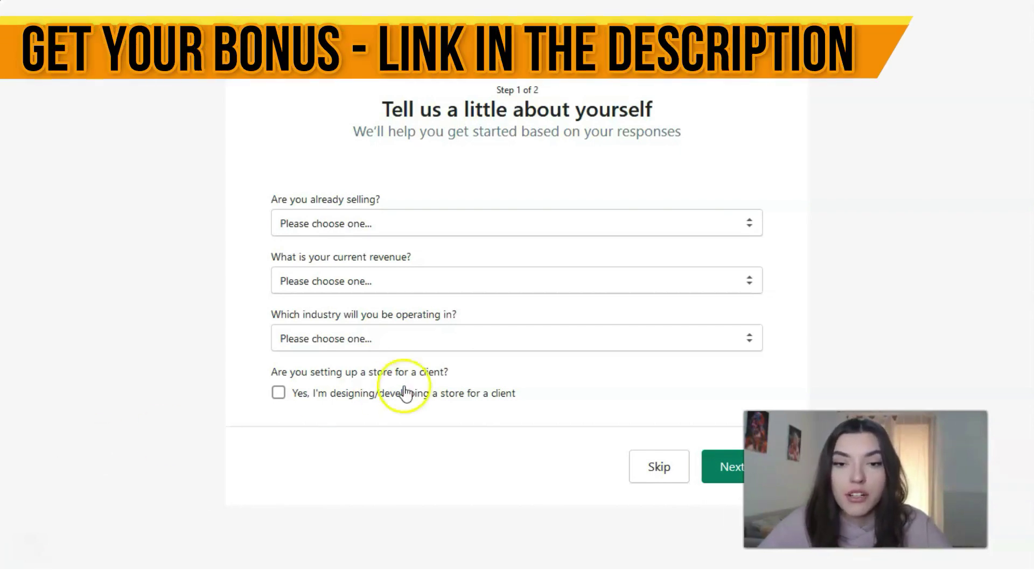
# Answer the selling question with "I'm just playing around" and request help with creating a logo and brainstorming business names
pyautogui.click(415, 225)
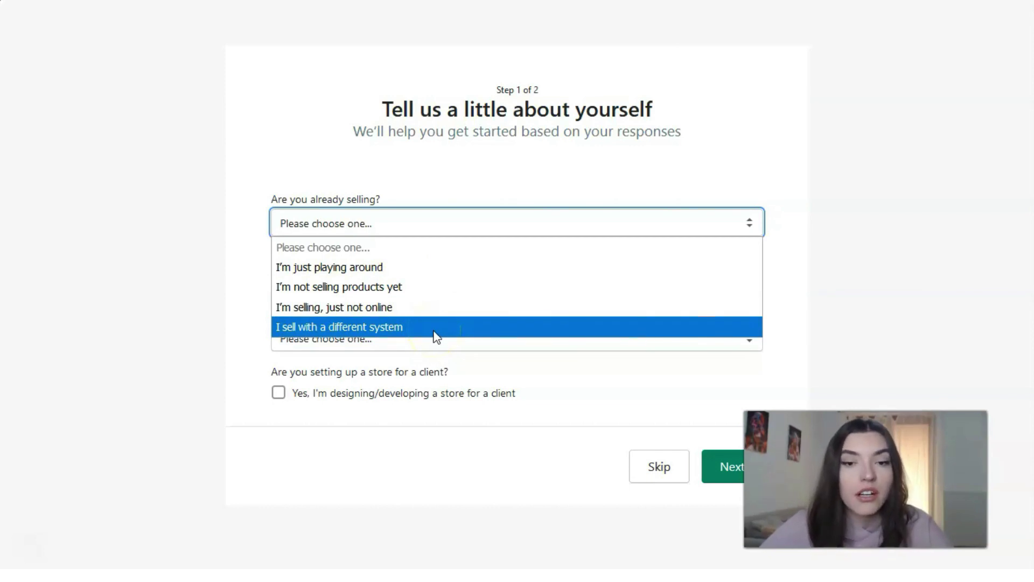
pyautogui.click(432, 270)
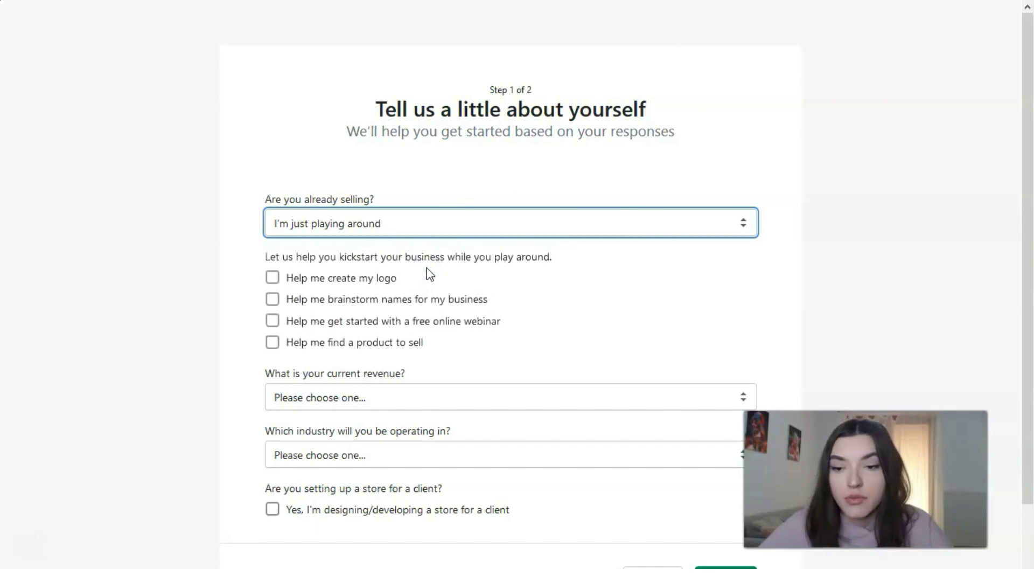
pyautogui.click(337, 285)
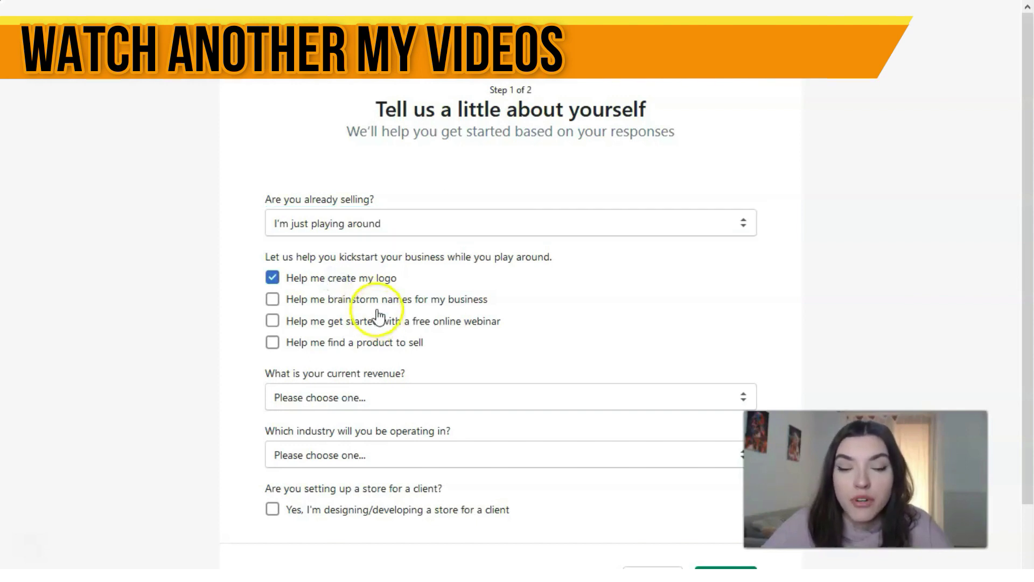
pyautogui.click(357, 302)
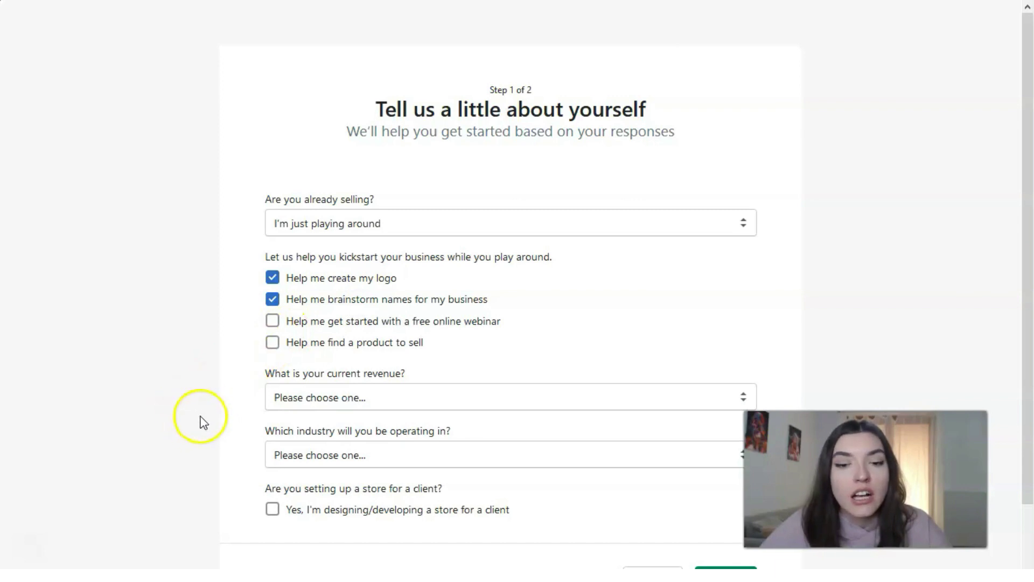
# Set the operating industry to "I haven't decided yet" and proceed to the business address step
pyautogui.scroll(-2, 302, 409)
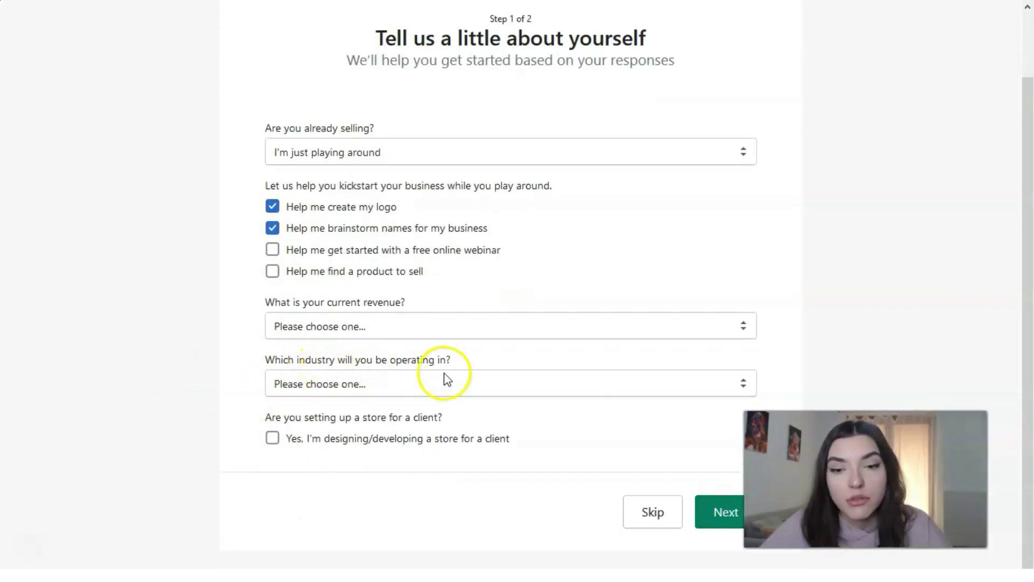
pyautogui.click(353, 384)
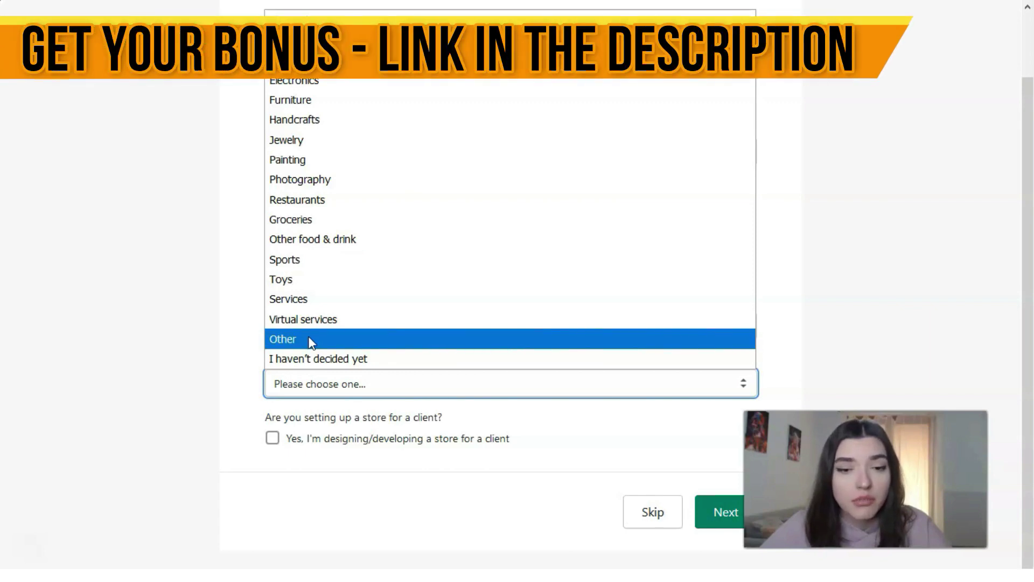
pyautogui.click(305, 359)
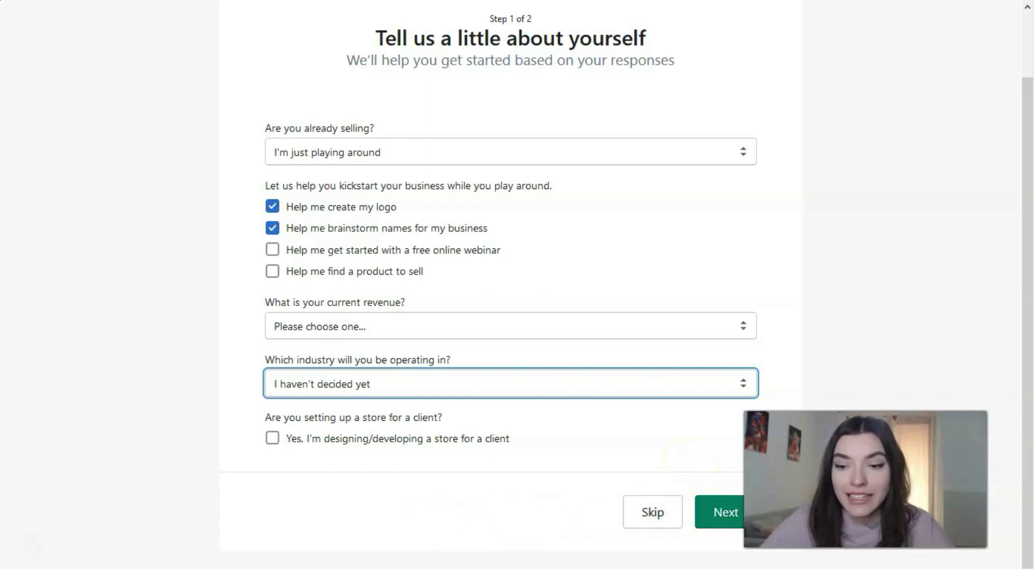
pyautogui.click(719, 520)
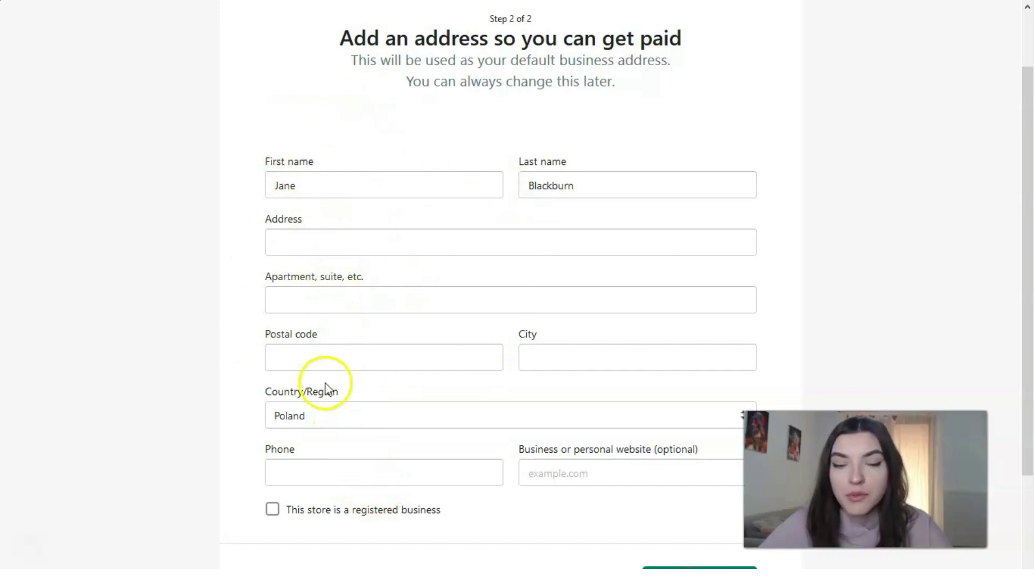
# Set the business address country to Ecuador
pyautogui.click(325, 418)
pyautogui.scroll(20, 351, 237)
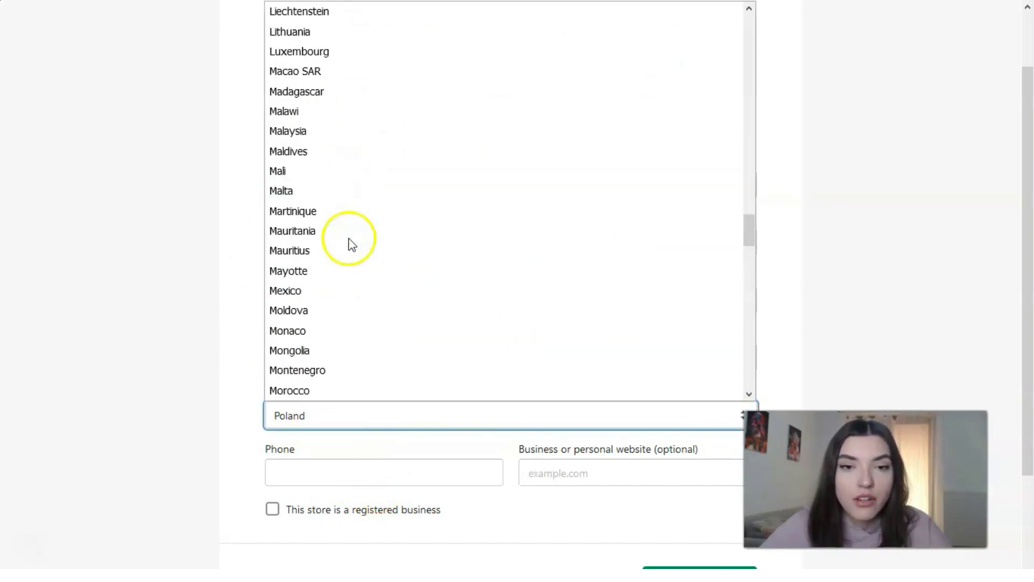
pyautogui.scroll(10, 355, 237)
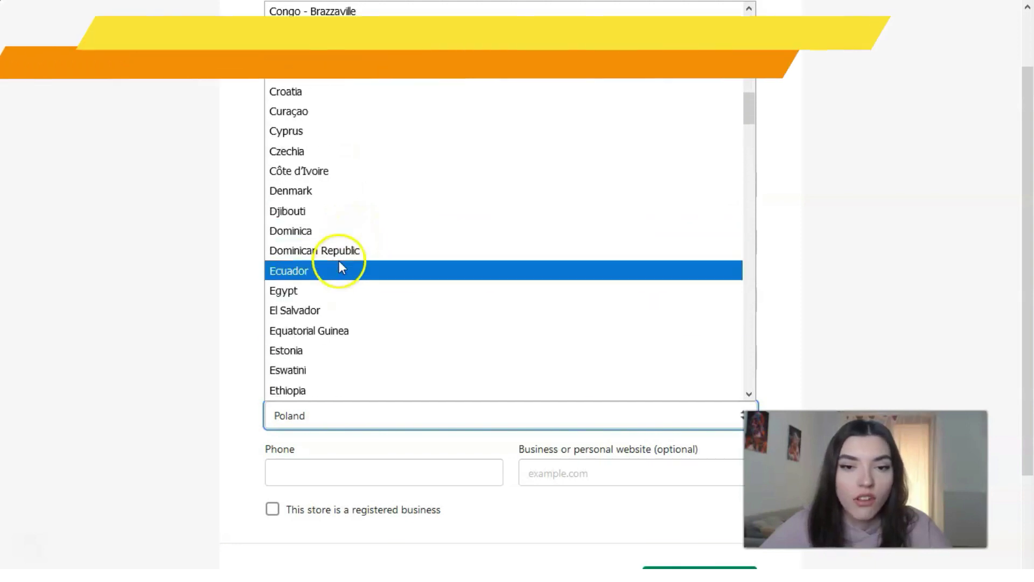
pyautogui.click(342, 270)
# Set the business address country to Colombia and enter the store
pyautogui.click(345, 420)
pyautogui.scroll(15, 345, 156)
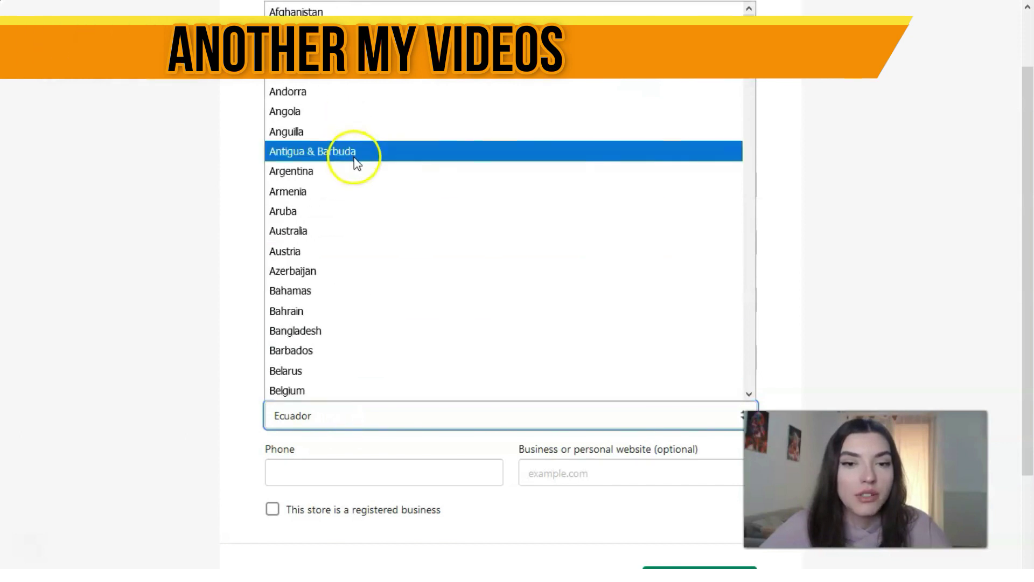
pyautogui.scroll(-6, 355, 160)
pyautogui.scroll(-7, 358, 160)
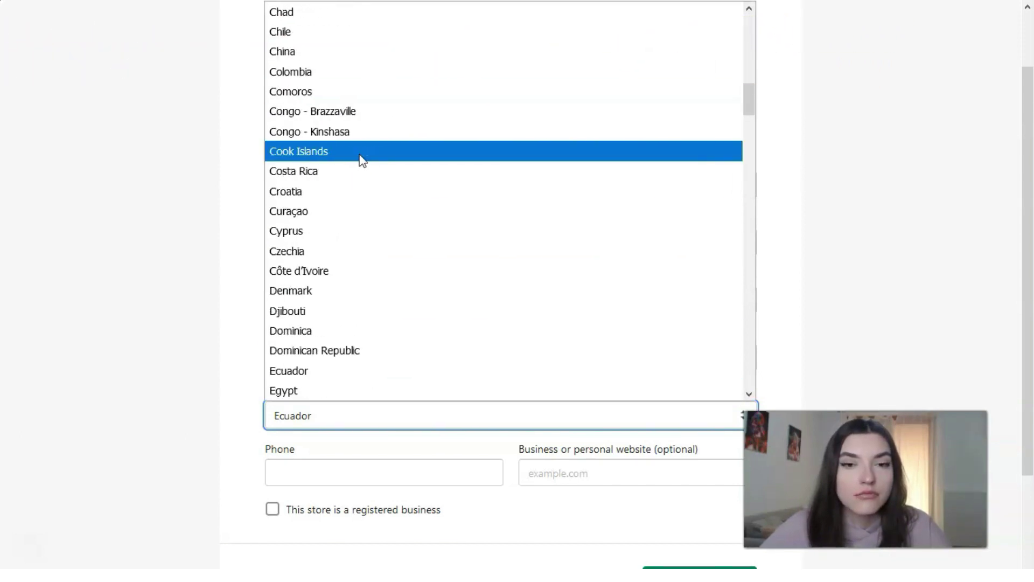
pyautogui.click(287, 76)
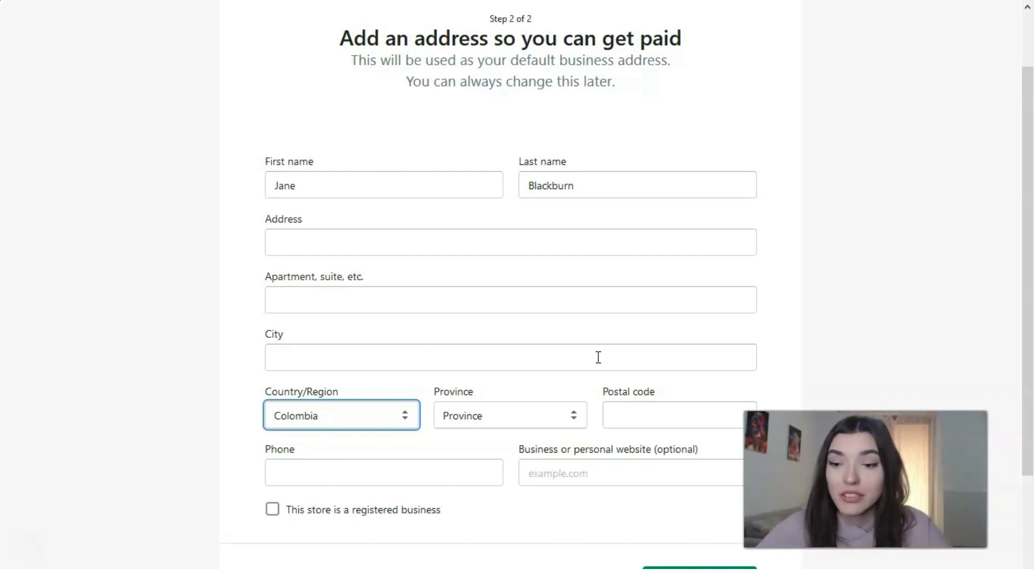
pyautogui.scroll(-2, 593, 410)
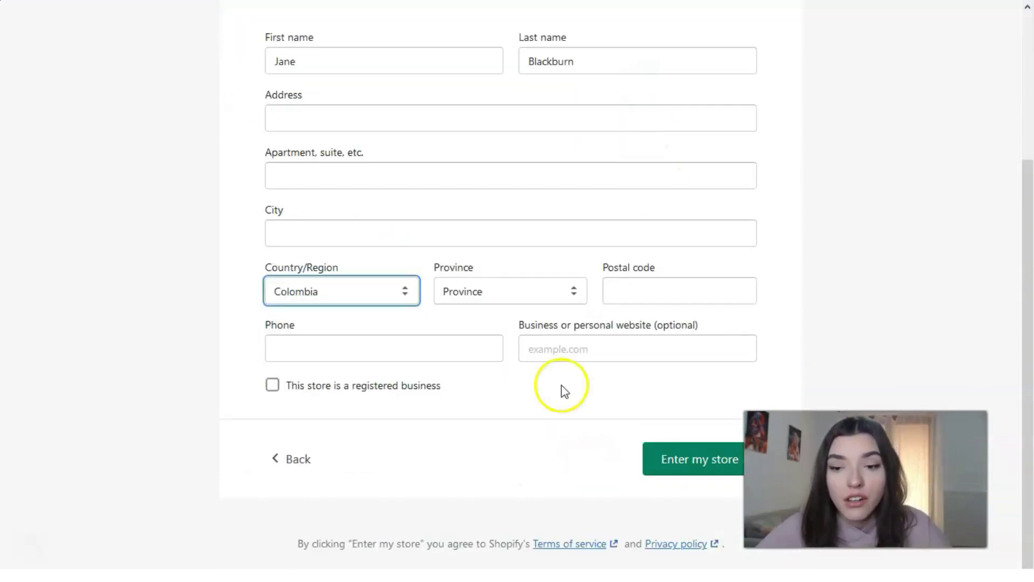
pyautogui.click(708, 480)
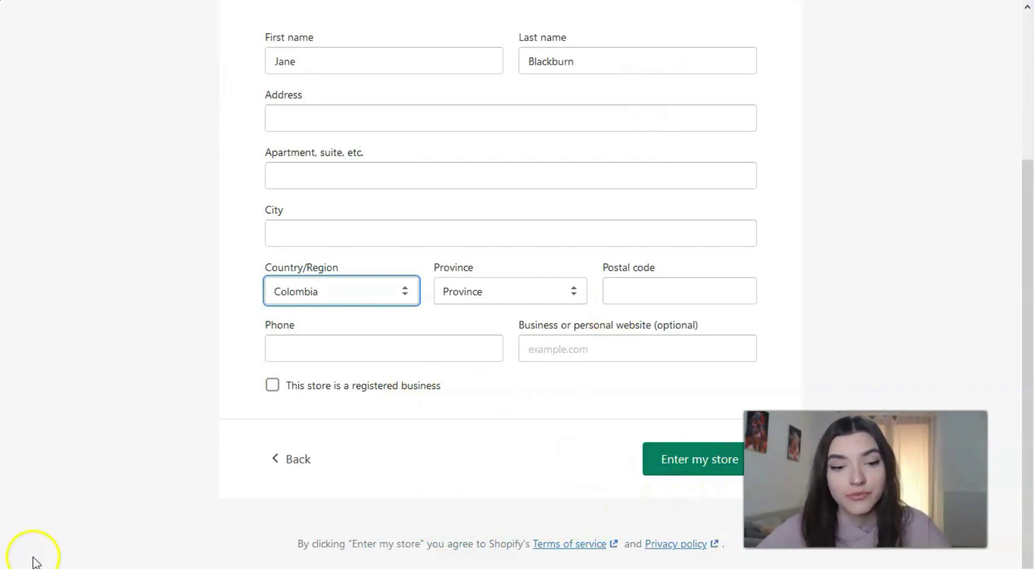
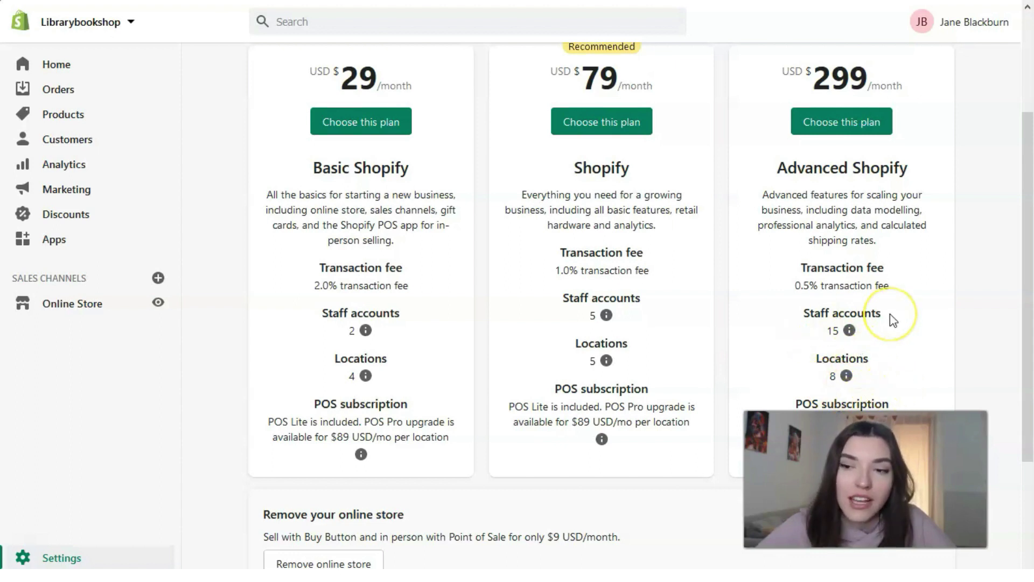
# Compare the fees, staff accounts, locations and POS terms of the Basic Shopify, Shopify and Advanced Shopify plans
pyautogui.scroll(-3, 774, 338)
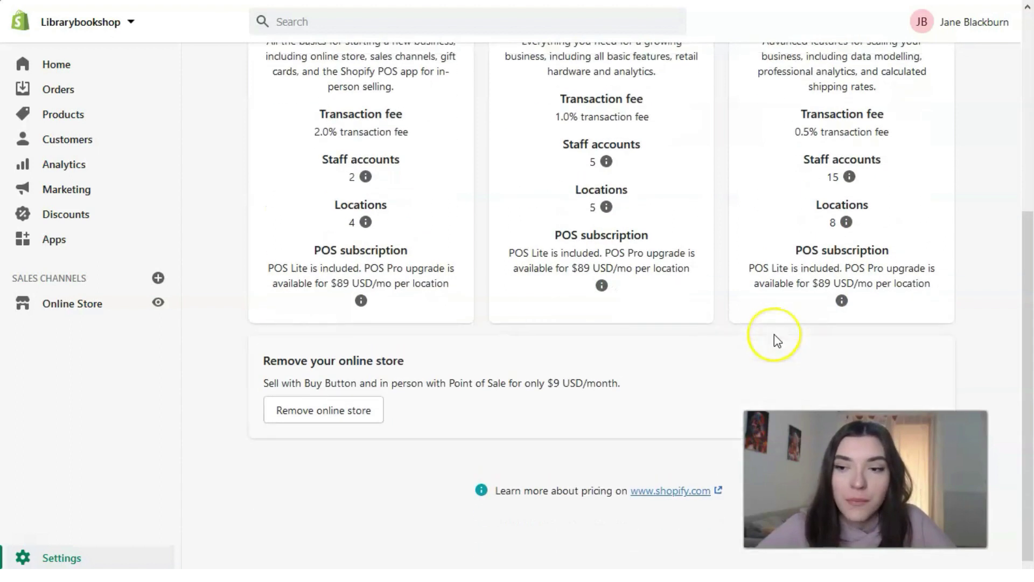
pyautogui.scroll(4, 775, 339)
pyautogui.scroll(1, 774, 339)
pyautogui.scroll(-1, 774, 338)
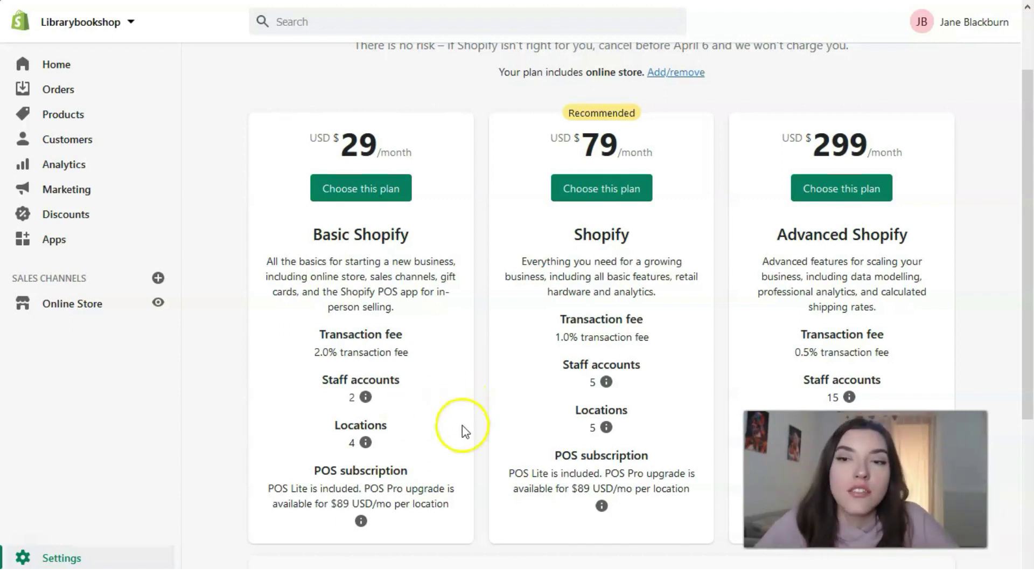
pyautogui.scroll(2, 462, 427)
# Return to the store's home page, review its setup suggestions and open the form for adding a product
pyautogui.click(41, 65)
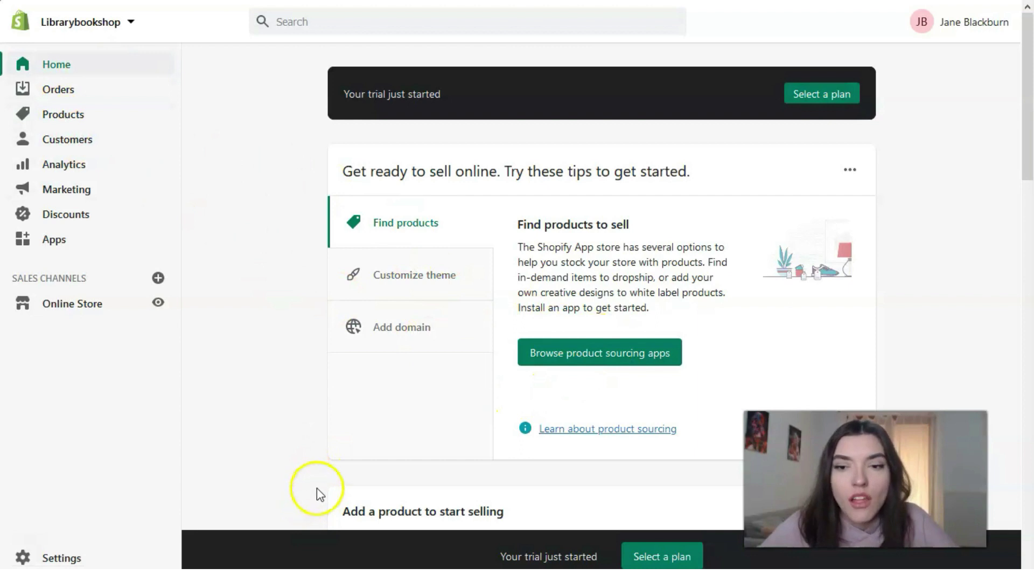
pyautogui.scroll(-2, 388, 428)
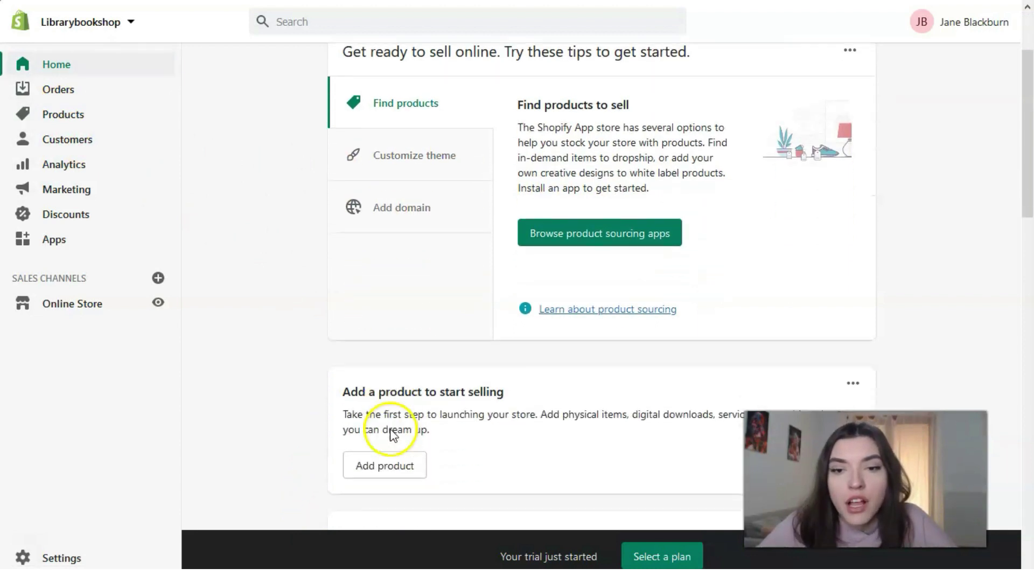
pyautogui.scroll(1, 388, 426)
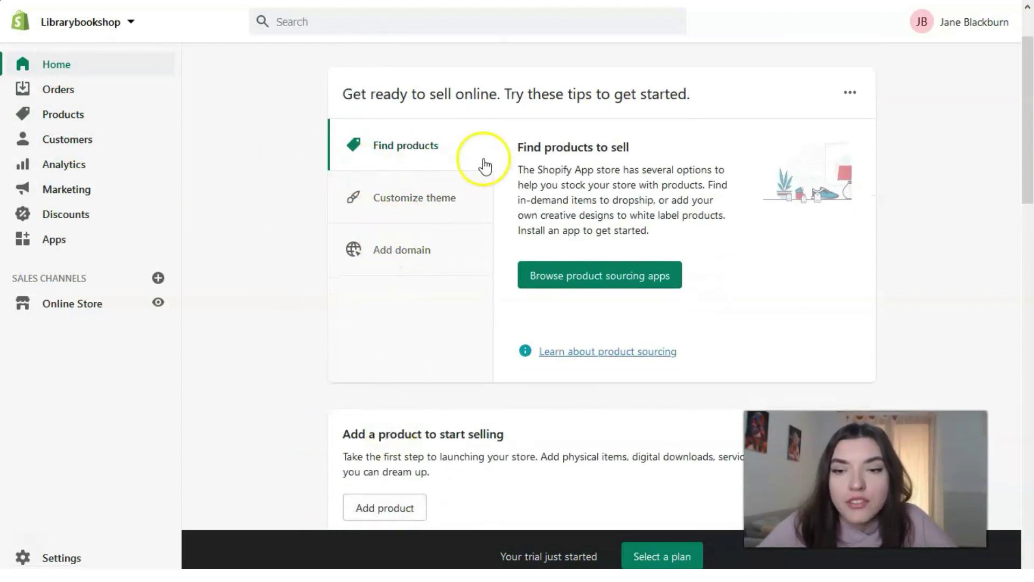
pyautogui.scroll(-5, 470, 224)
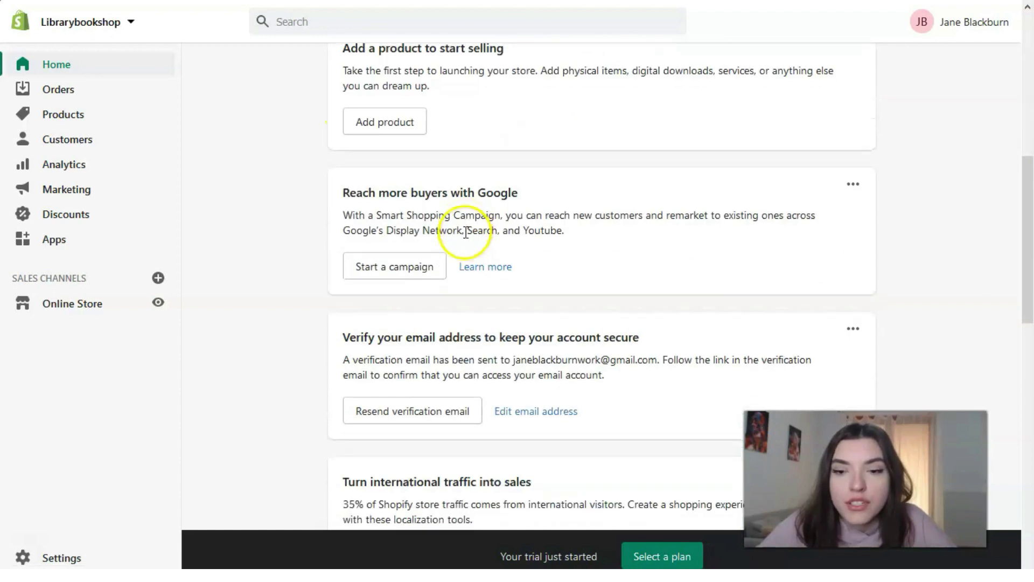
pyautogui.scroll(6, 455, 229)
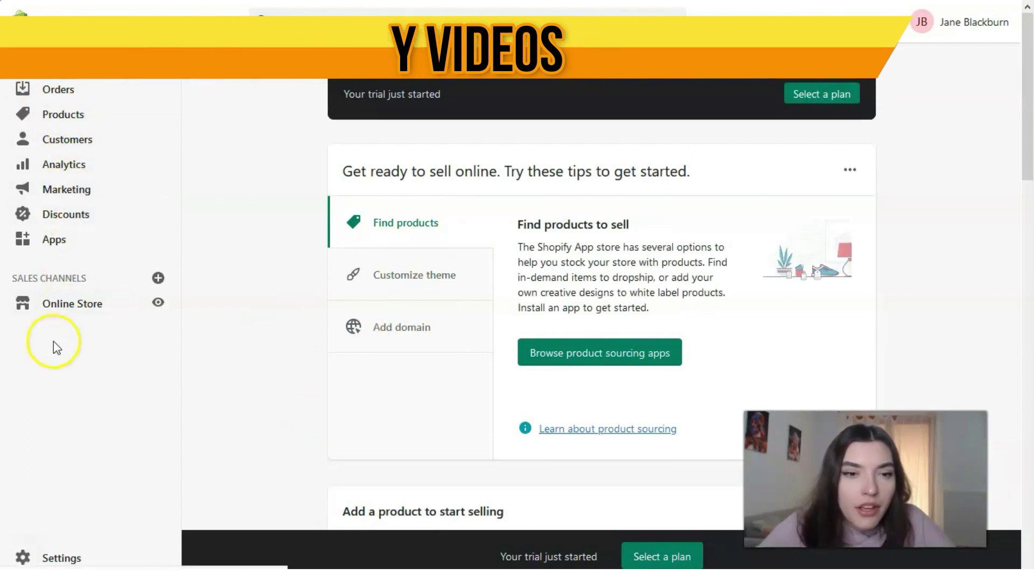
pyautogui.scroll(-4, 401, 531)
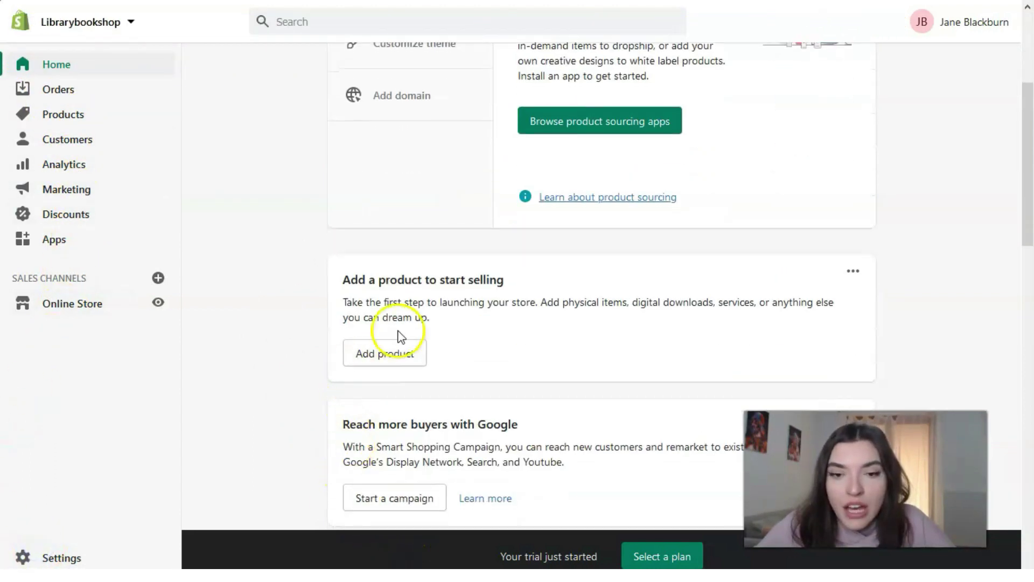
pyautogui.click(382, 354)
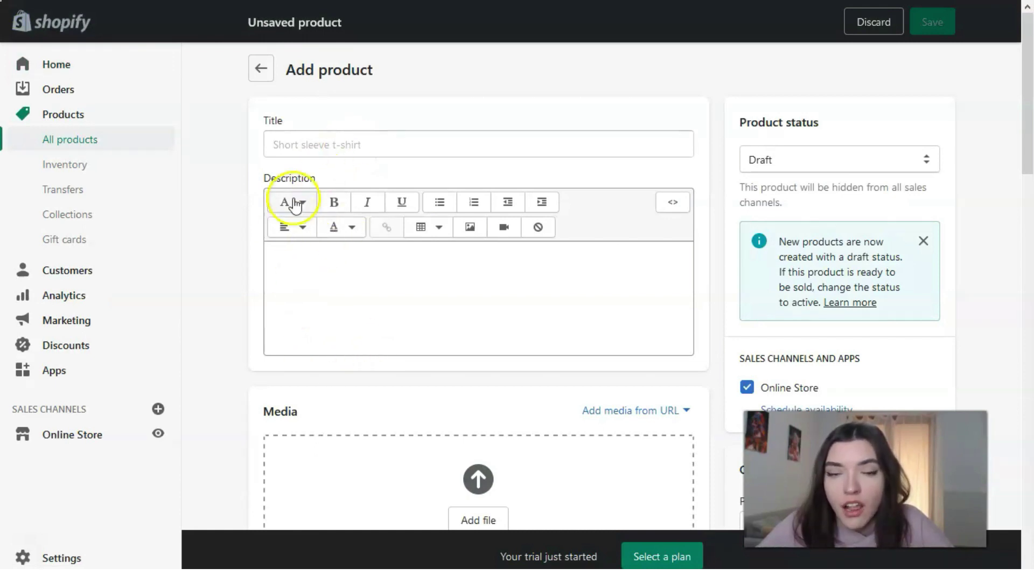
# Examine the media, pricing, inventory, shipping, customs, variants and search listing sections of the new product form
pyautogui.scroll(-4, 285, 280)
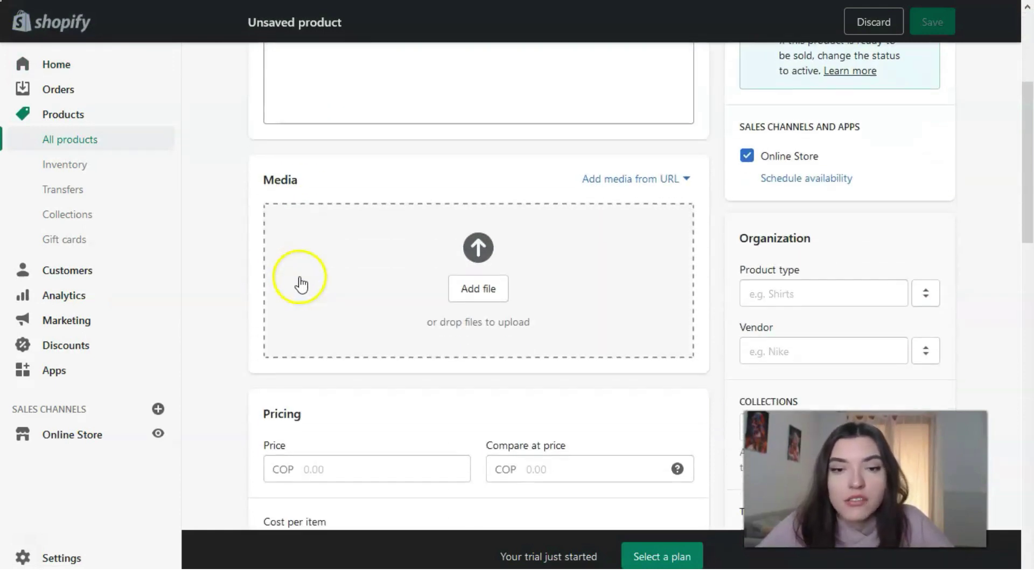
pyautogui.scroll(-4, 345, 259)
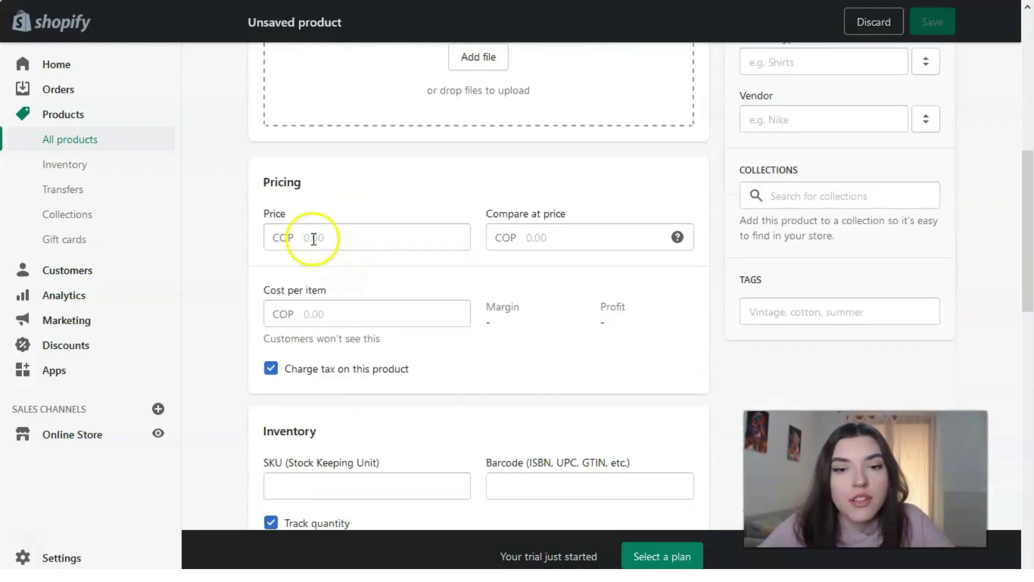
pyautogui.scroll(-5, 420, 262)
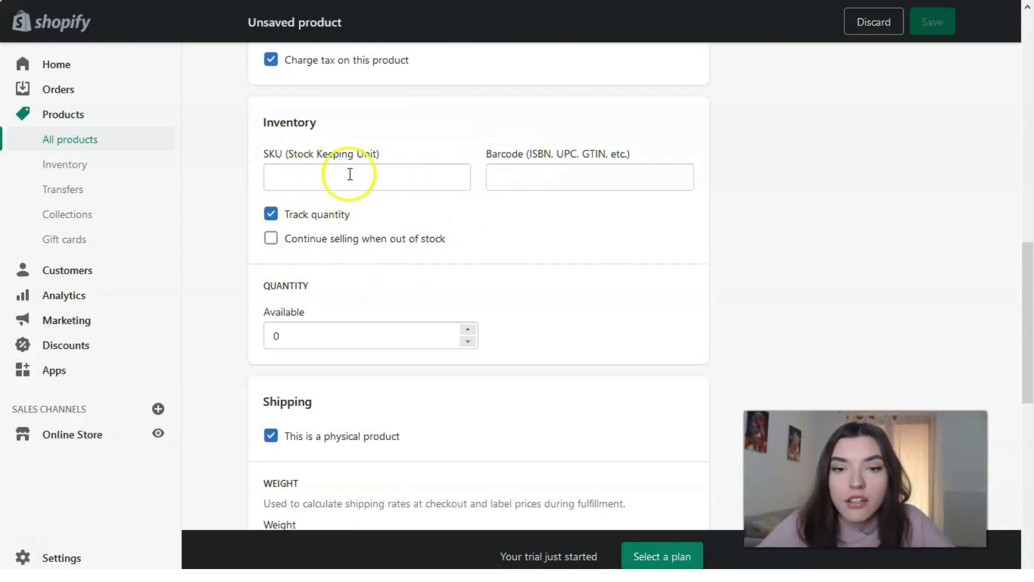
pyautogui.scroll(-4, 295, 183)
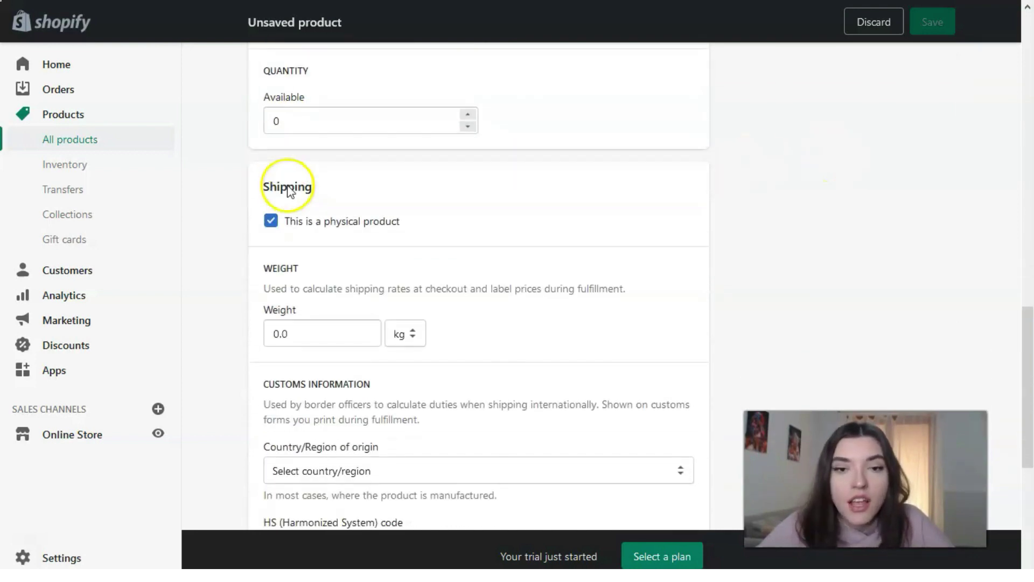
pyautogui.scroll(-4, 294, 190)
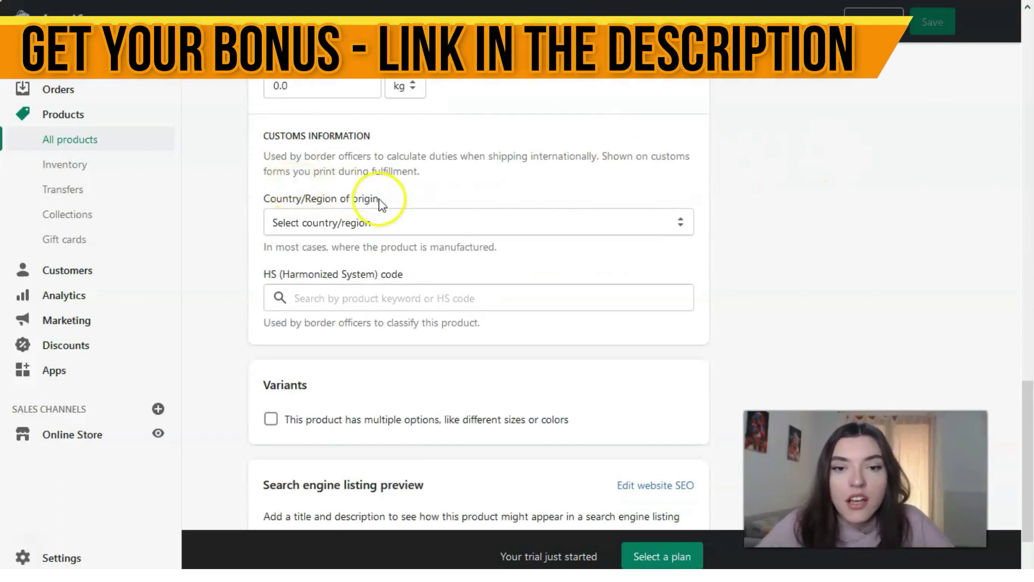
pyautogui.scroll(-2, 334, 229)
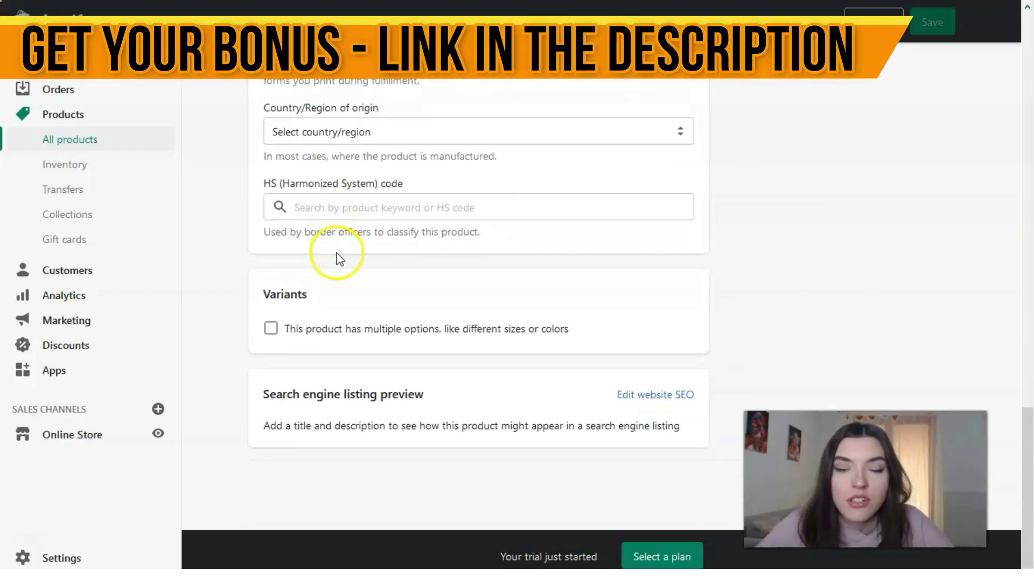
pyautogui.scroll(20, 372, 350)
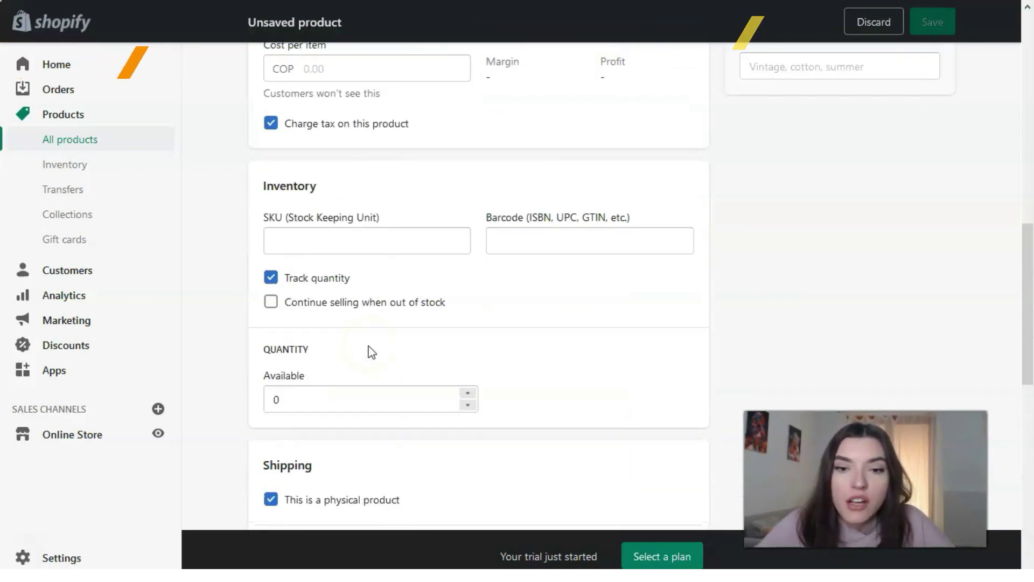
# Title the new product Jack Marilynne Robinson (Author), fill in its New York Times bestseller description and save the product
pyautogui.scroll(2, 384, 346)
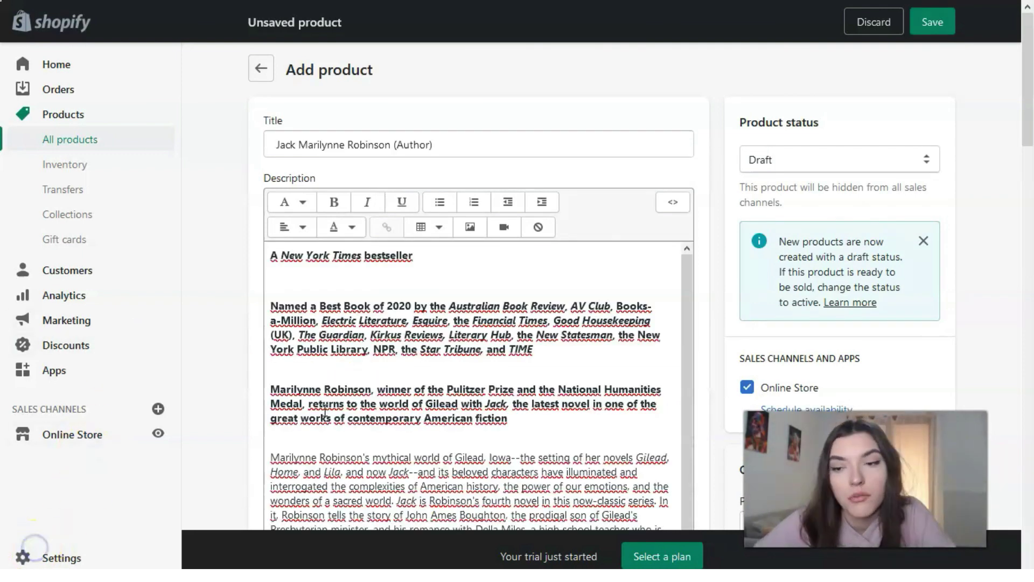
pyautogui.click(305, 409)
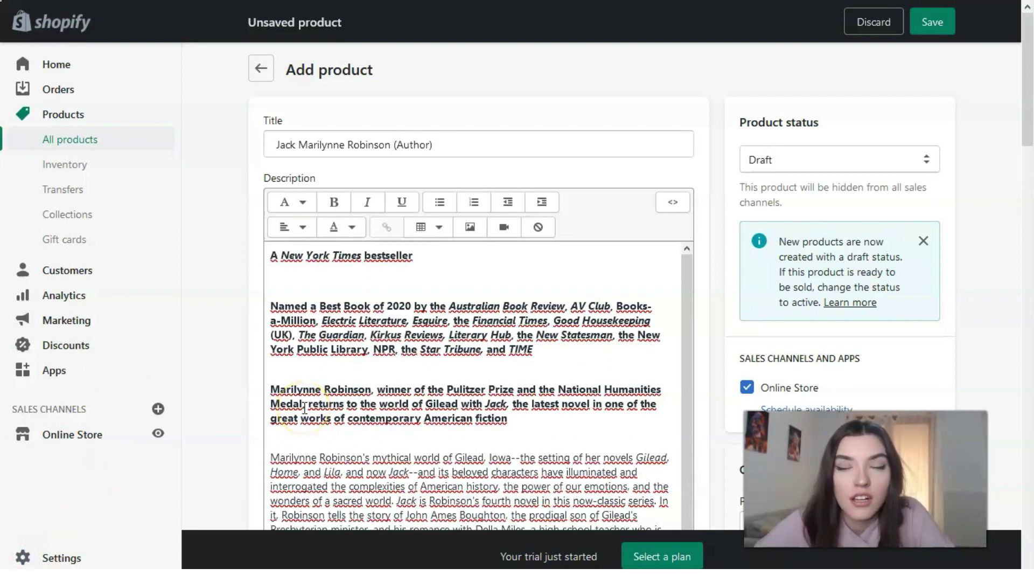
pyautogui.click(300, 411)
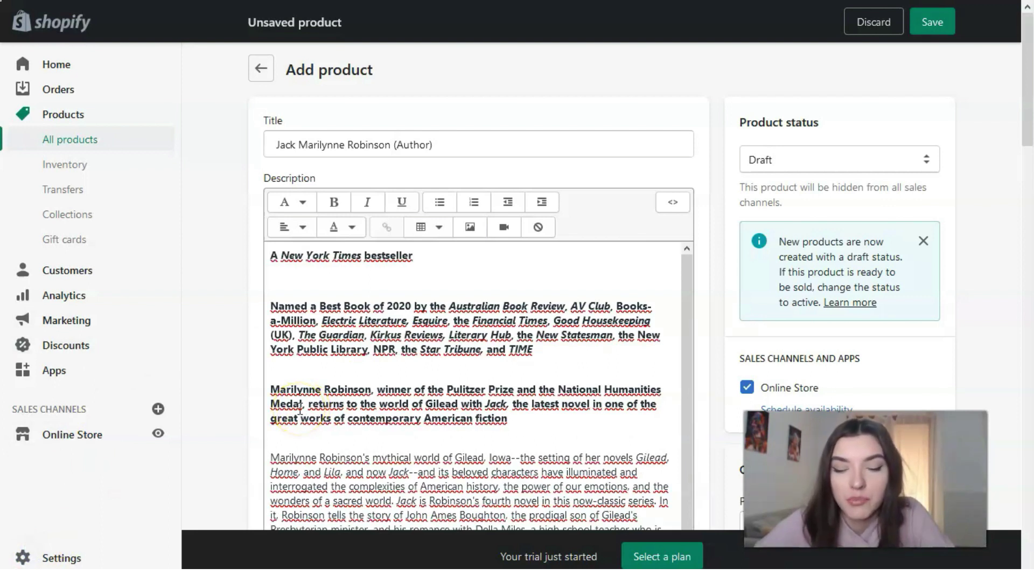
pyautogui.click(303, 441)
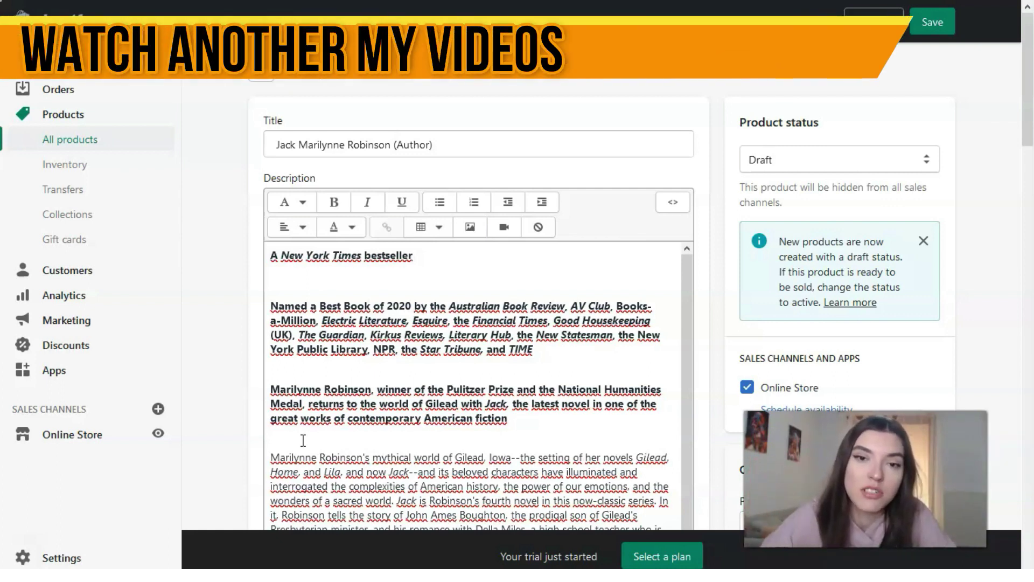
pyautogui.moveTo(473, 146); pyautogui.dragTo(265, 142)
pyautogui.click(299, 144)
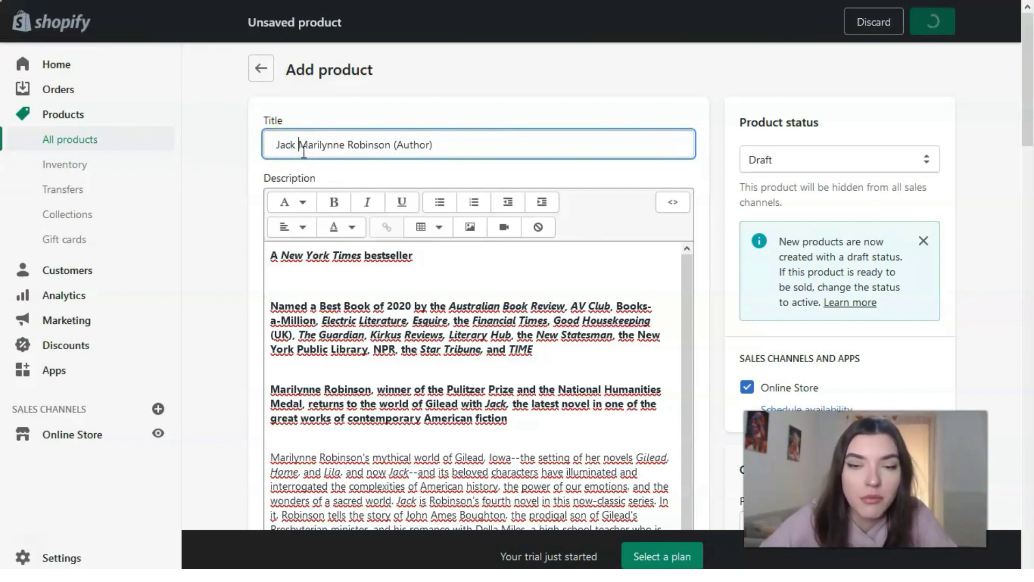
pyautogui.scroll(-2, 323, 289)
pyautogui.scroll(2, 318, 295)
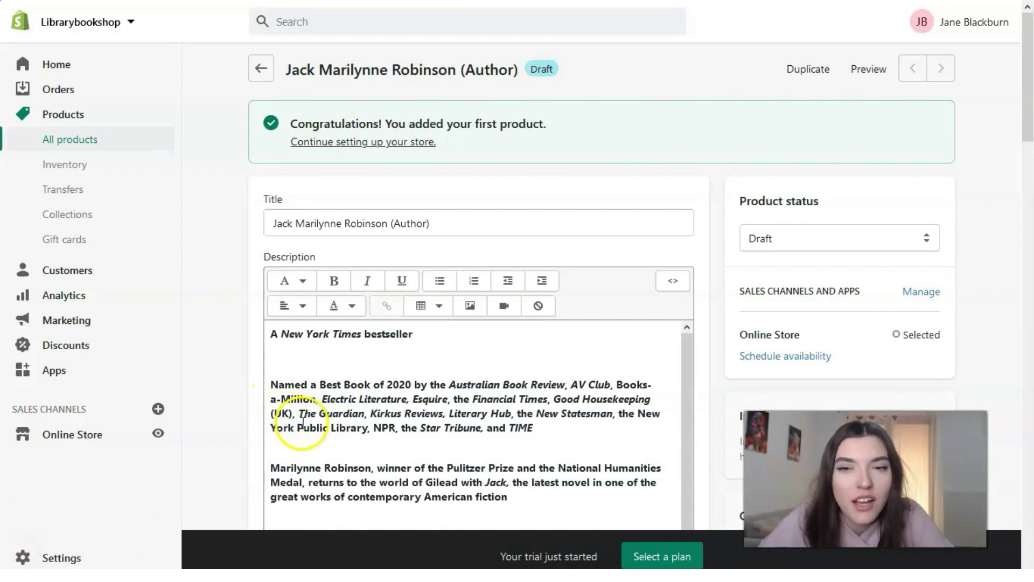
# Review the saved book's description and media, and view its cover image at full size
pyautogui.scroll(-3, 302, 423)
pyautogui.scroll(-2, 335, 231)
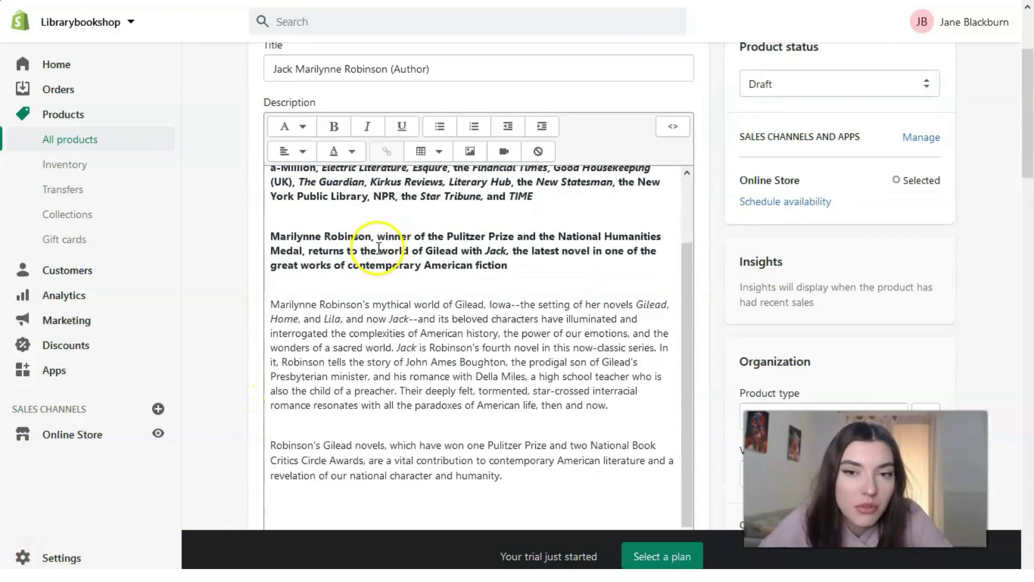
pyautogui.scroll(-3, 369, 335)
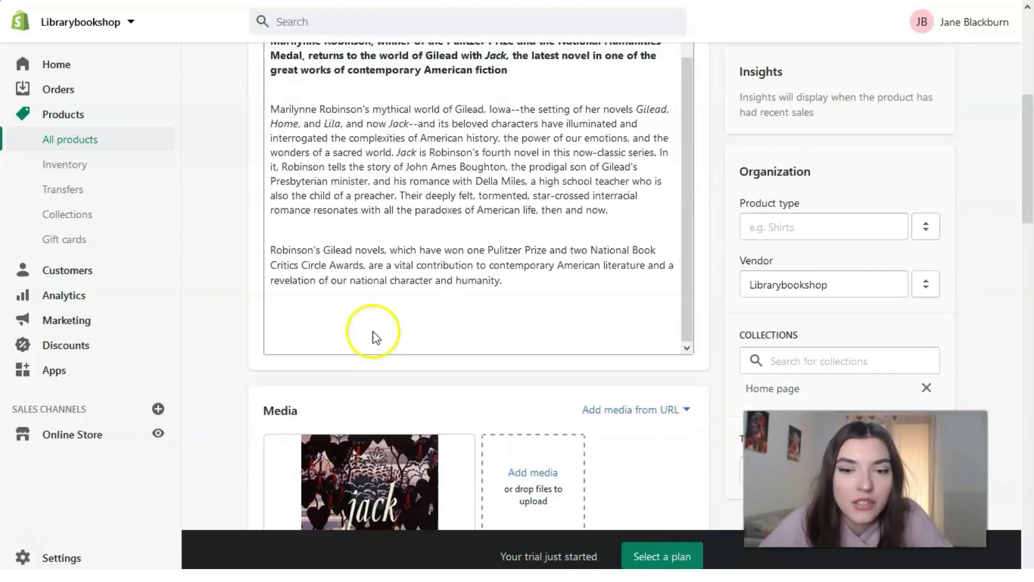
pyautogui.scroll(3, 485, 232)
pyautogui.scroll(3, 439, 229)
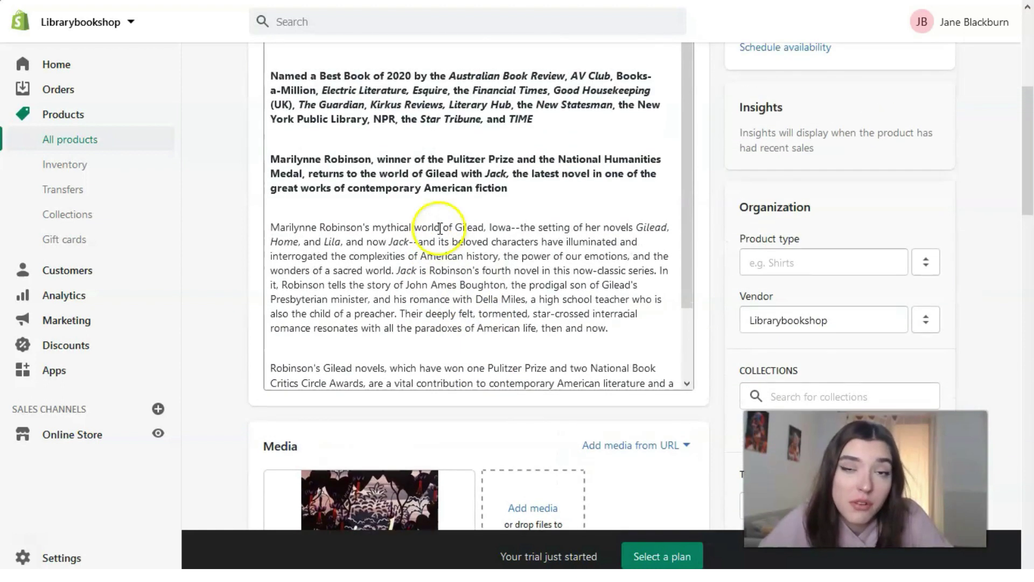
pyautogui.scroll(-3, 439, 234)
pyautogui.scroll(-7, 380, 327)
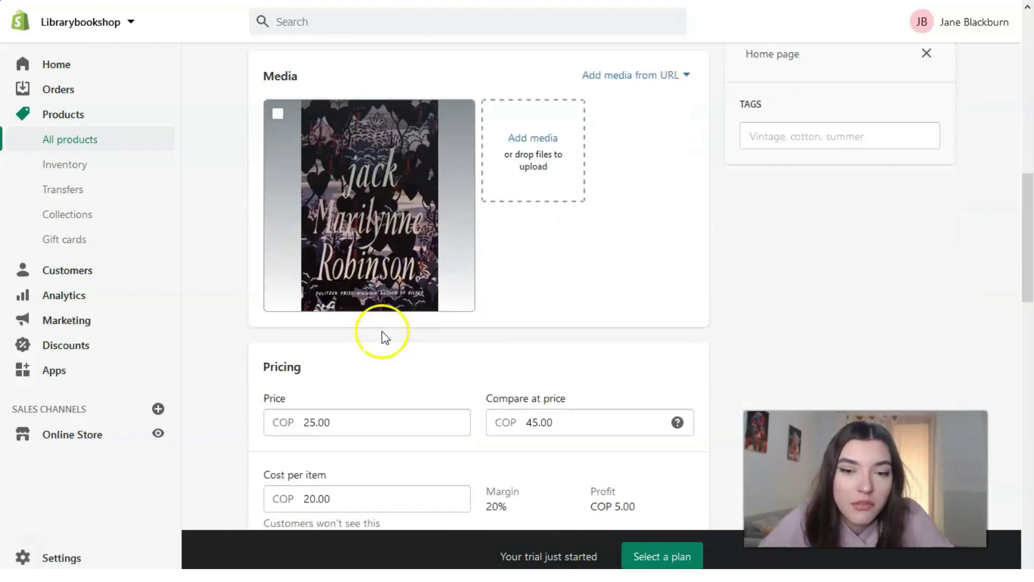
pyautogui.click(371, 222)
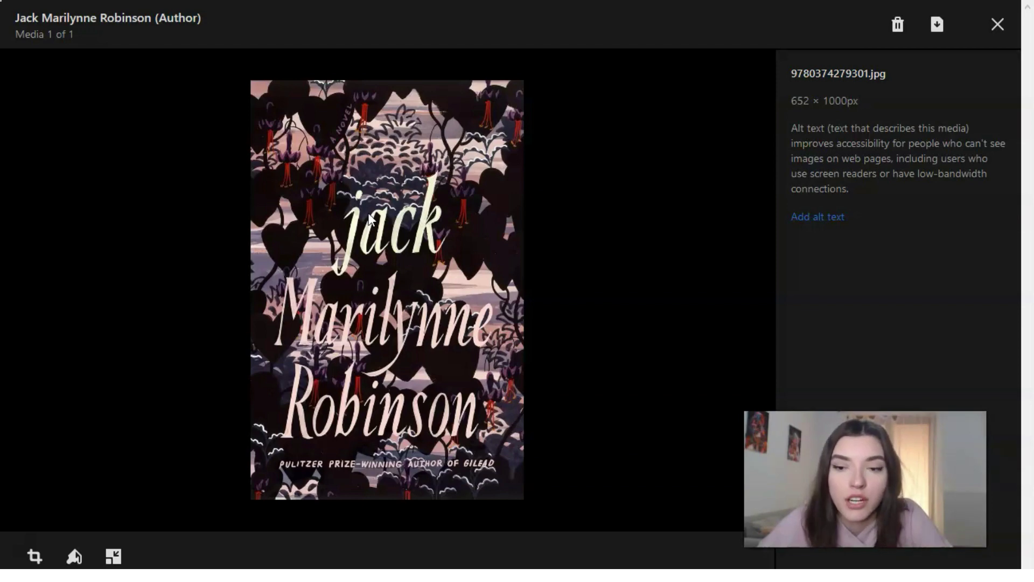
pyautogui.press('Escape')
pyautogui.click(611, 293)
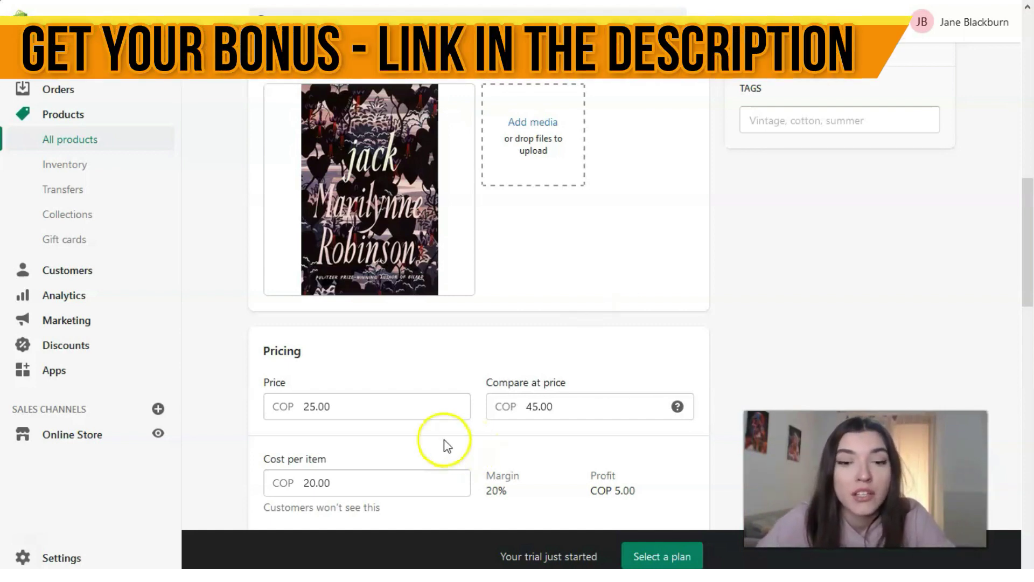
# Examine the saved book's pricing, inventory, quantity, shipping weight, customs, variants, search listing and product status
pyautogui.scroll(-5, 420, 426)
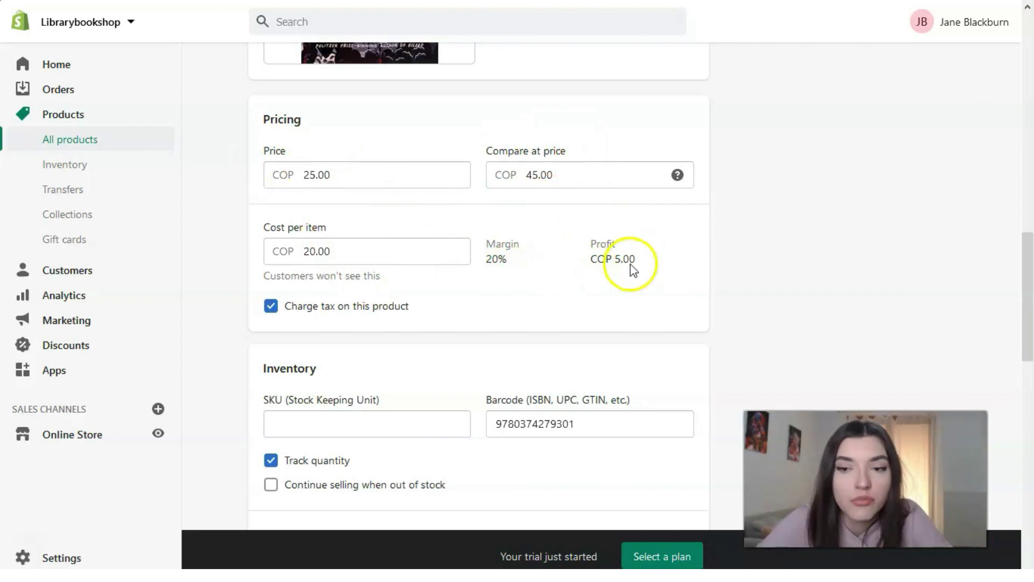
pyautogui.scroll(-4, 554, 251)
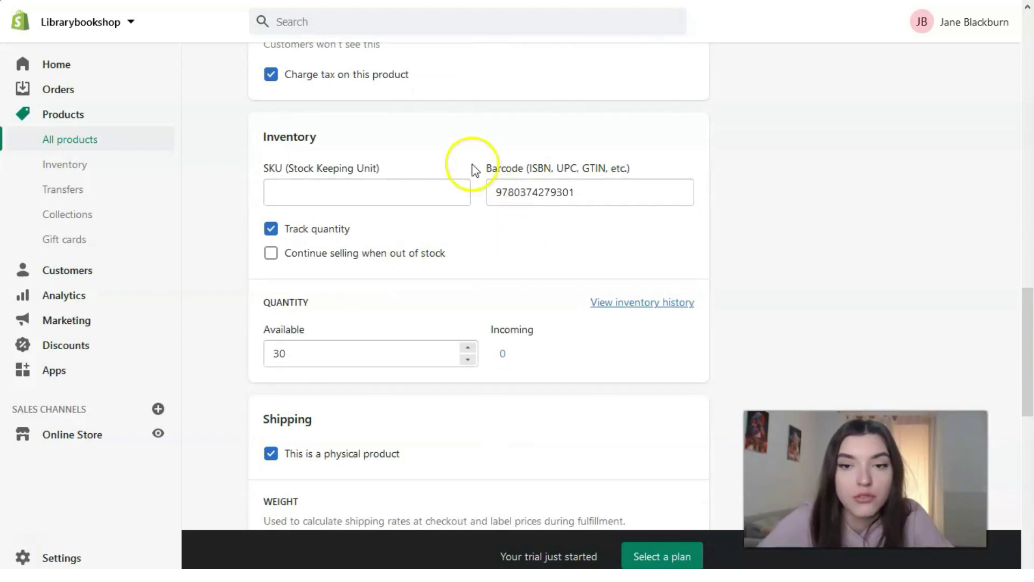
pyautogui.scroll(-3, 366, 328)
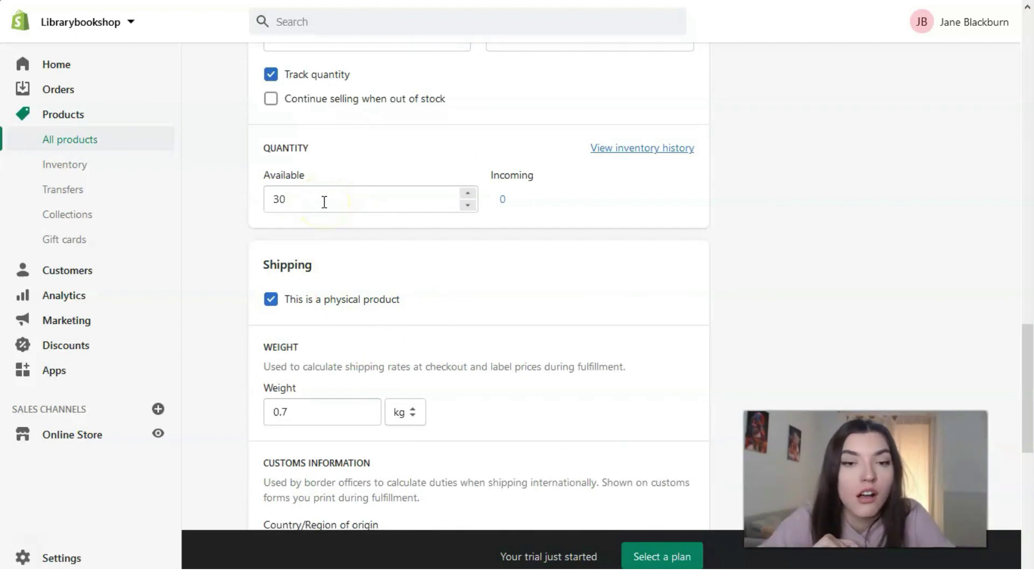
pyautogui.scroll(-4, 321, 142)
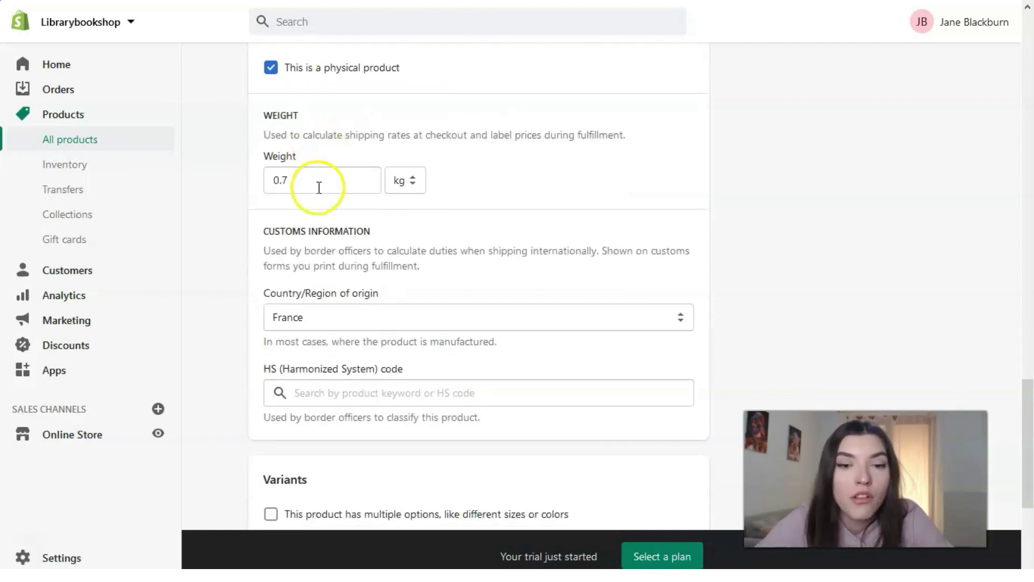
pyautogui.scroll(-2, 302, 224)
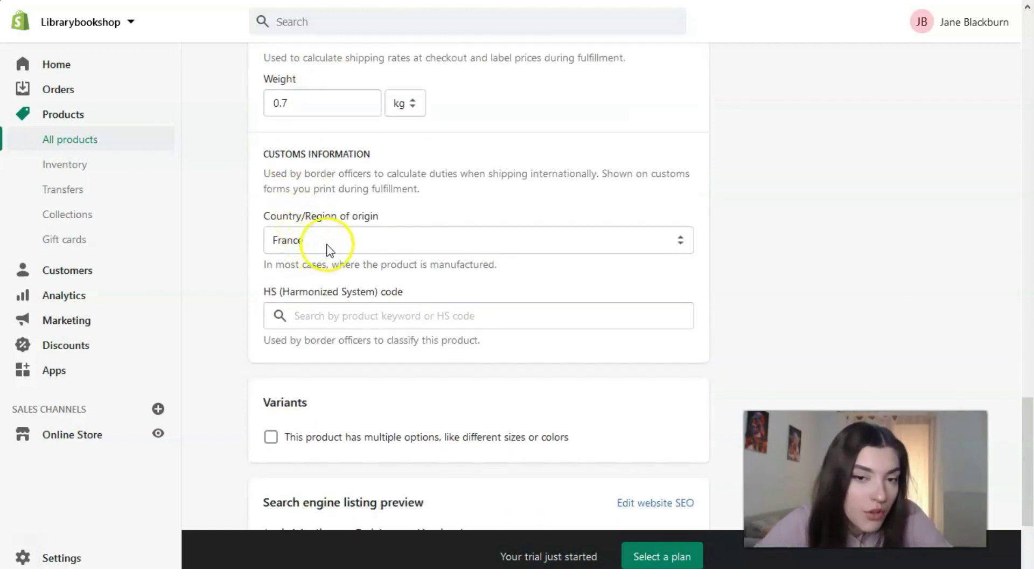
pyautogui.scroll(-3, 328, 249)
pyautogui.scroll(-1, 339, 253)
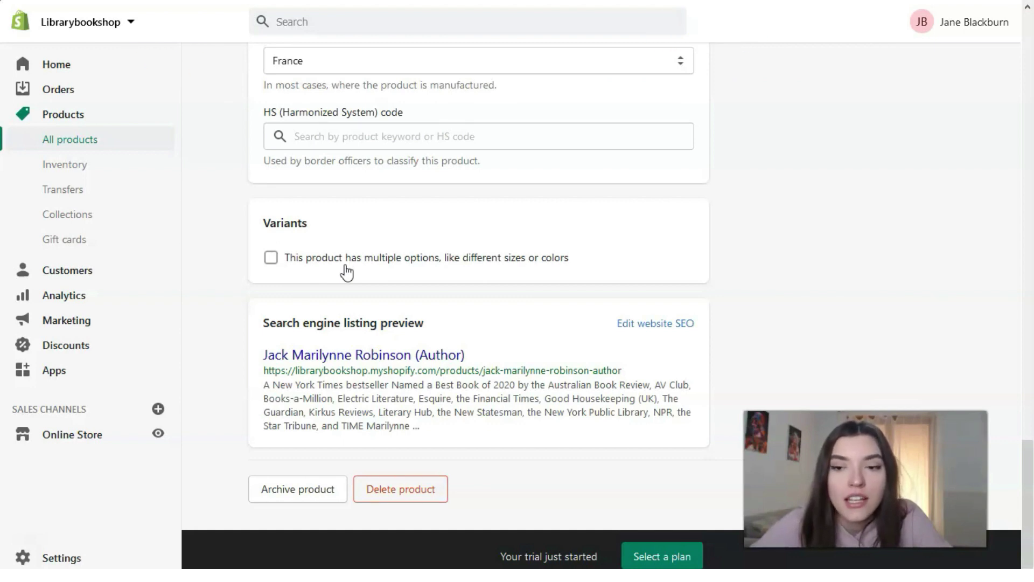
pyautogui.scroll(9, 656, 388)
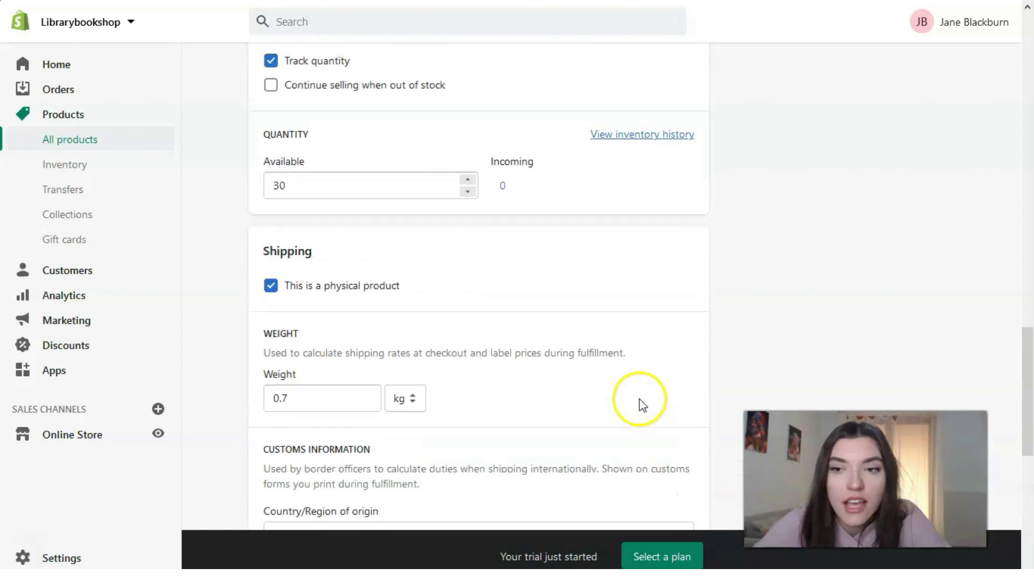
pyautogui.scroll(10, 639, 396)
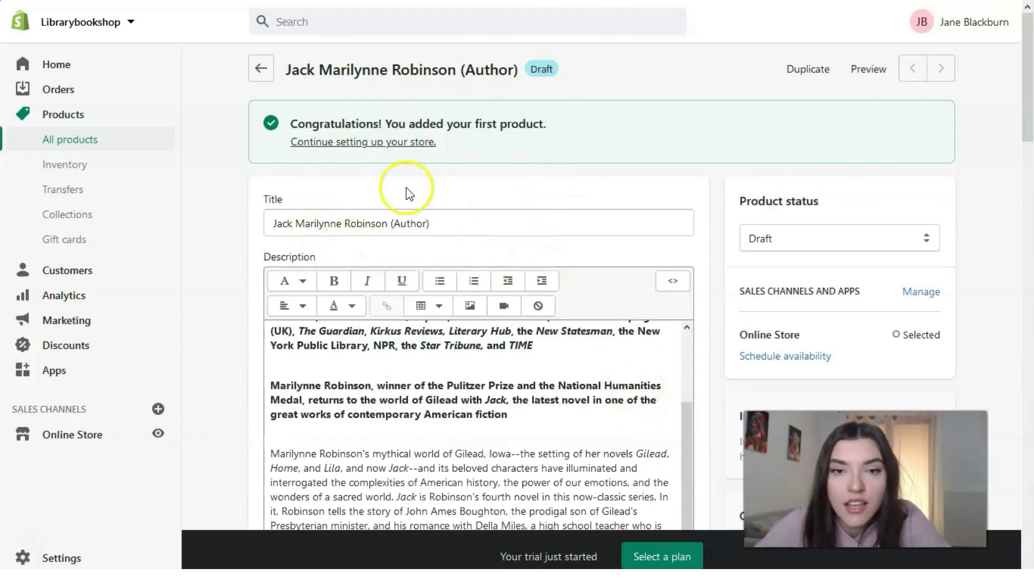
pyautogui.scroll(-12, 736, 233)
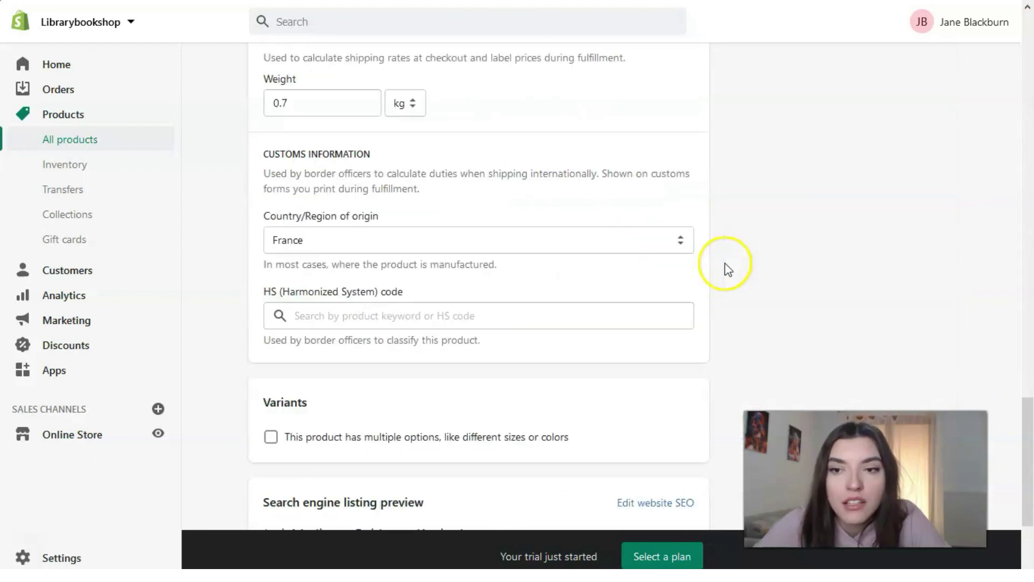
pyautogui.scroll(-3, 728, 270)
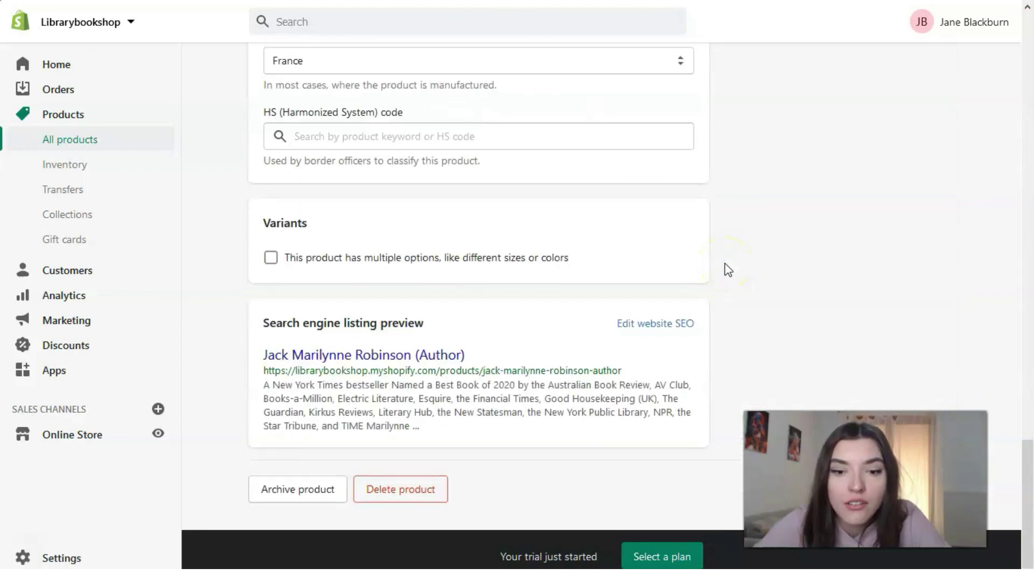
pyautogui.scroll(15, 727, 272)
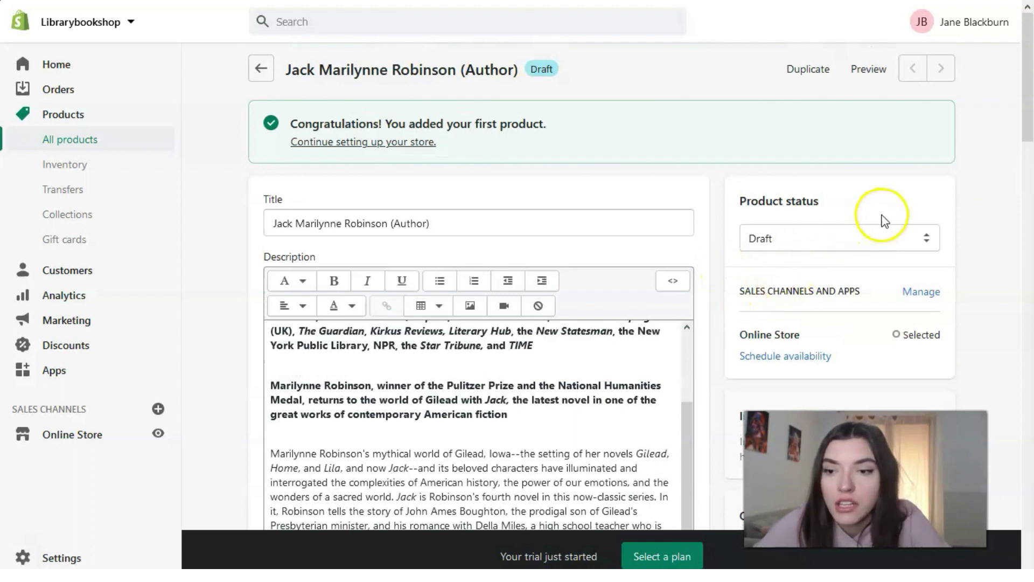
# Allow pop-ups from librarybookshop.myshopify.com so the product preview can open, and close the preview to return to the product's admin page
pyautogui.click(864, 70)
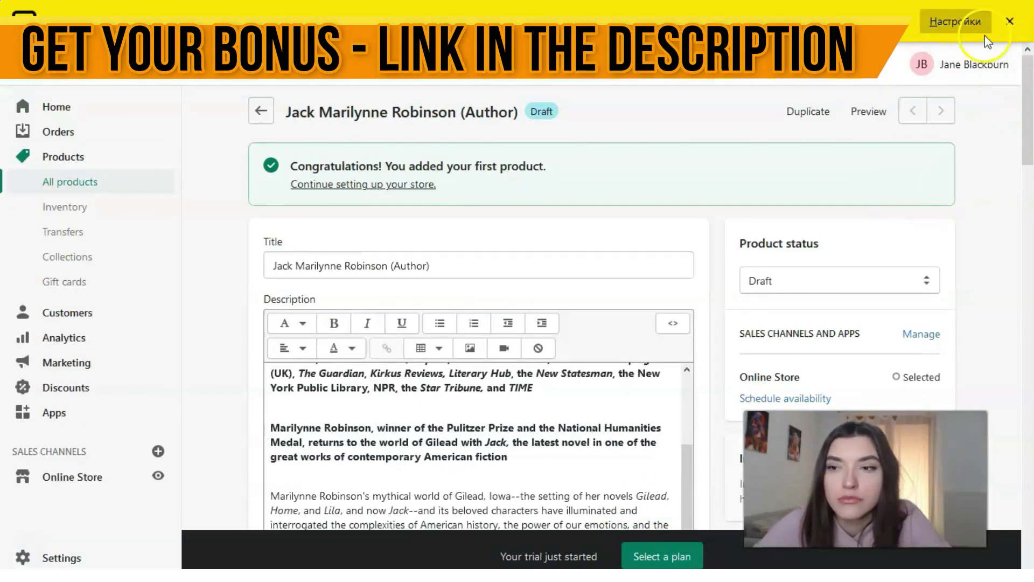
pyautogui.click(955, 21)
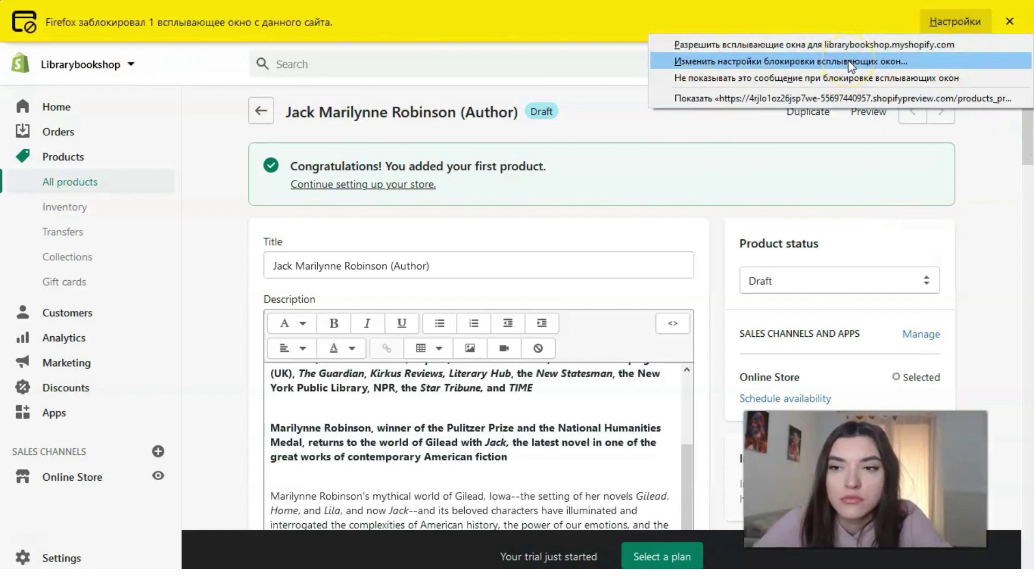
pyautogui.click(861, 45)
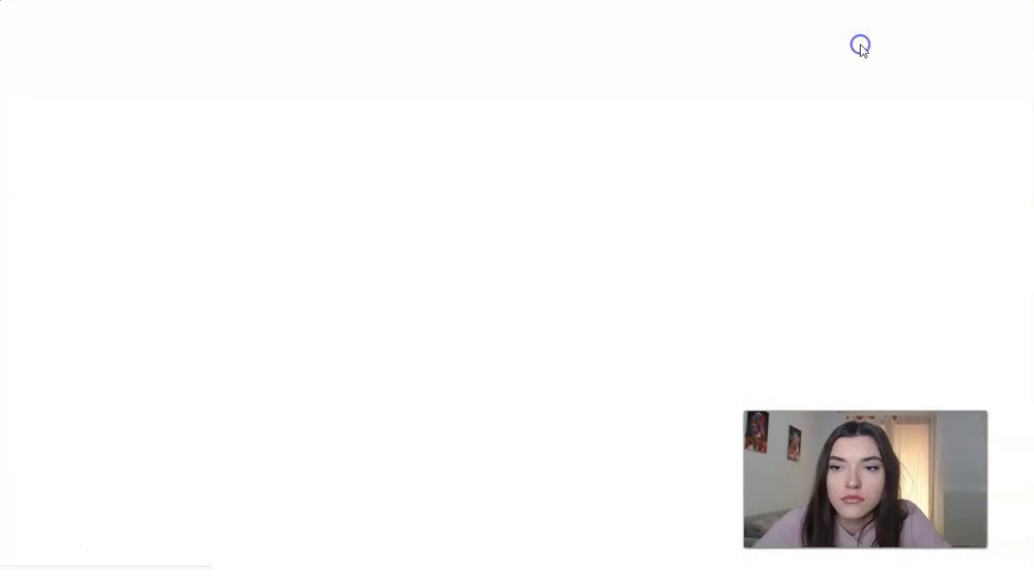
pyautogui.click(658, 74)
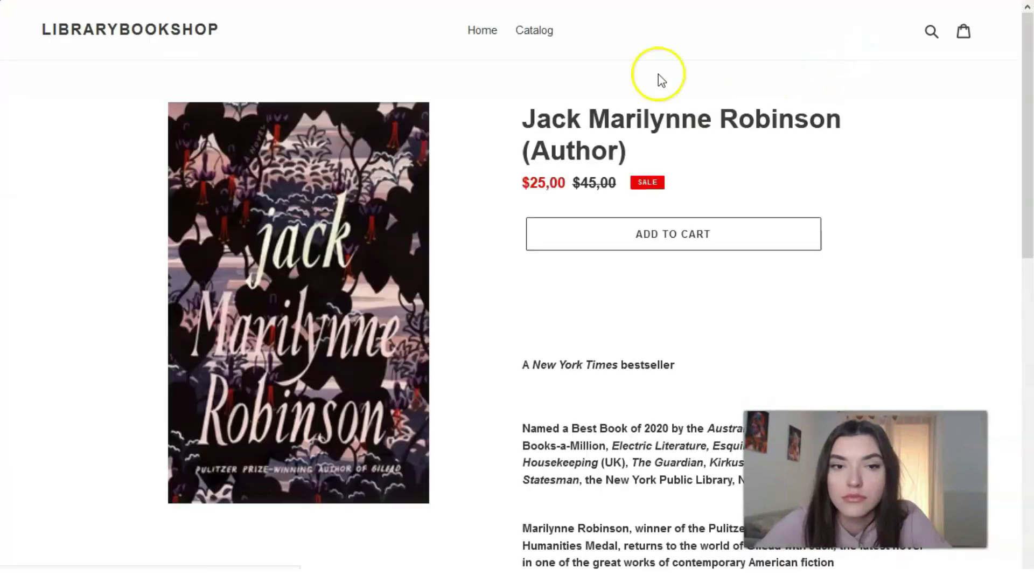
pyautogui.click(232, 13)
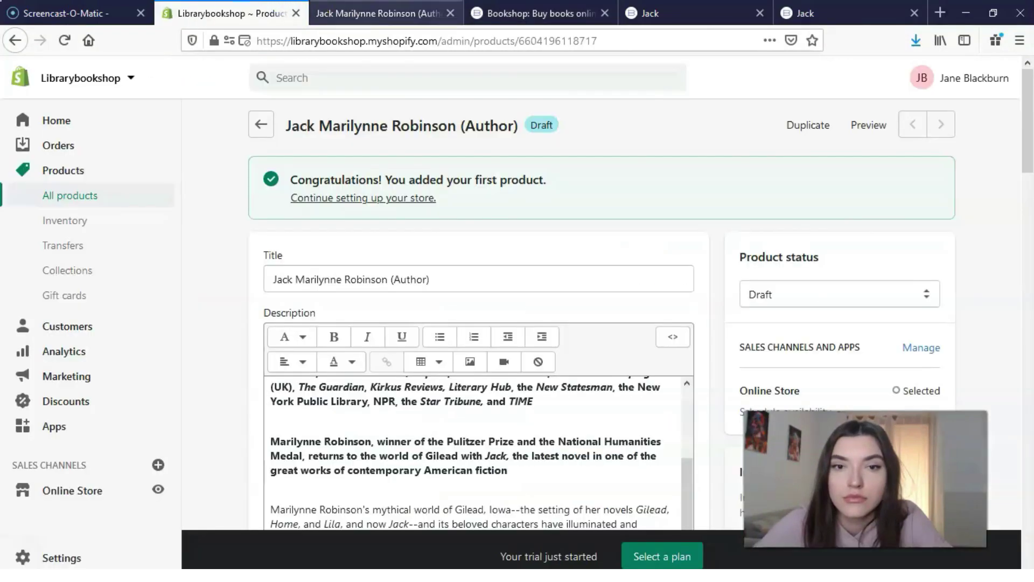
pyautogui.click(450, 13)
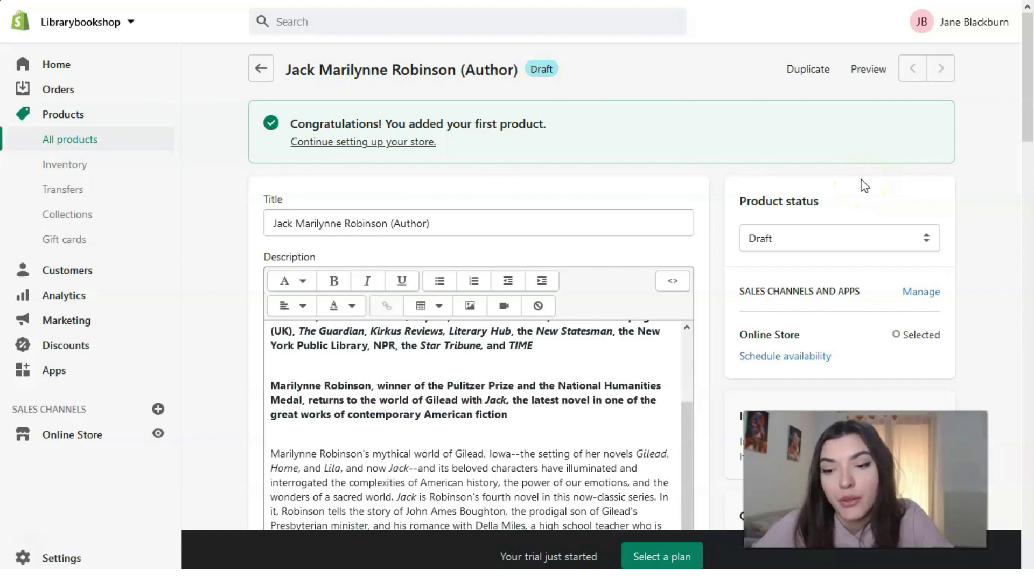
# Preview the book's storefront page again and examine its cover, sale price, purchase options and description
pyautogui.click(867, 69)
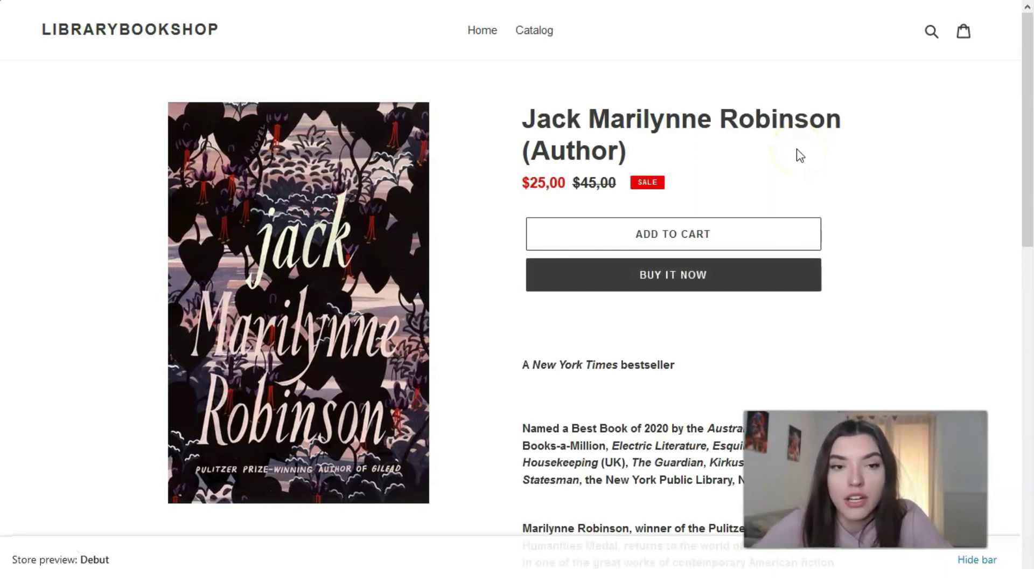
pyautogui.scroll(-2, 764, 208)
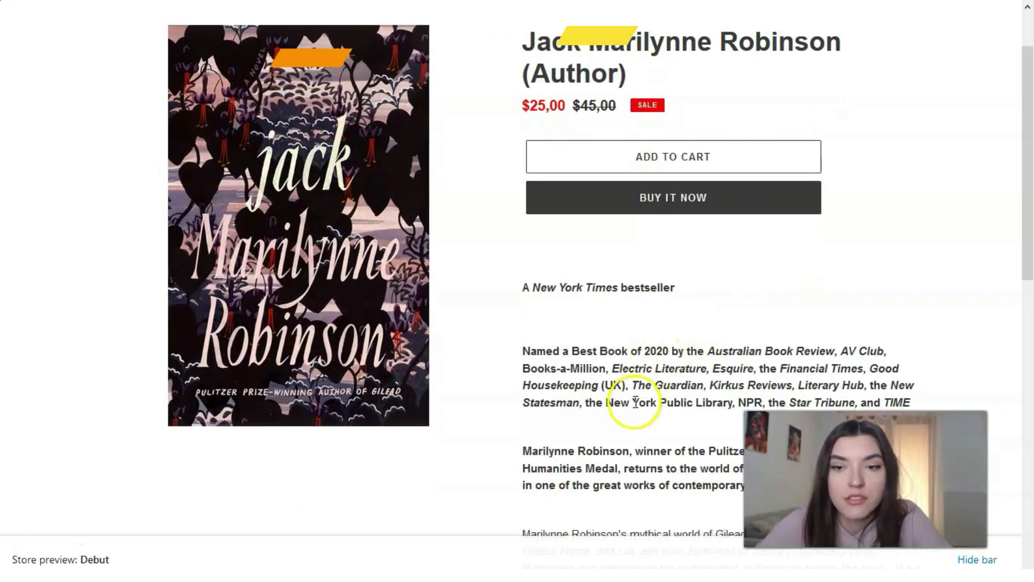
pyautogui.scroll(2, 635, 397)
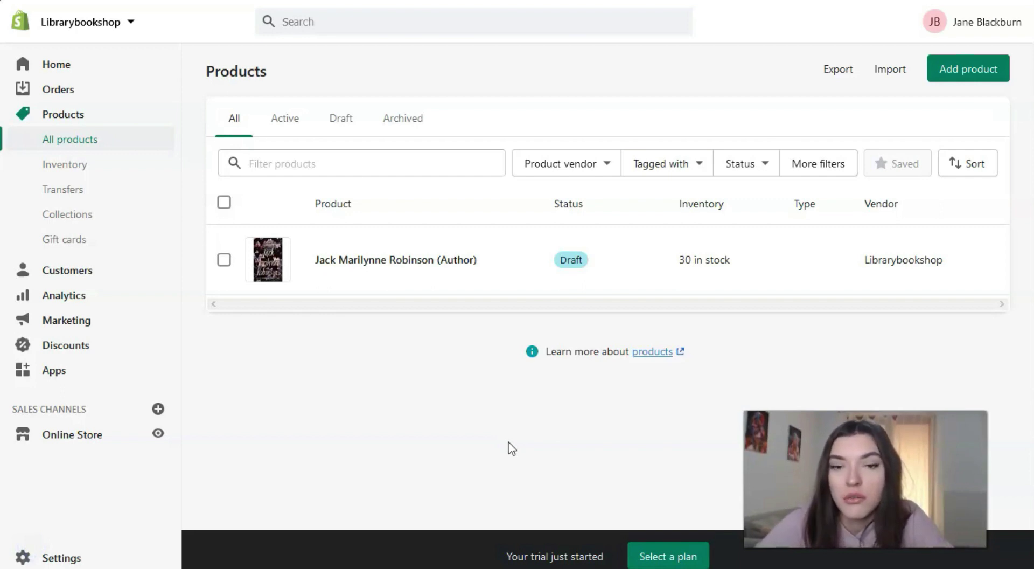
# Add a new product titled "Home Marilynne Robinson (Author)" with its formatted description, and review the description text and heading style options
pyautogui.click(974, 85)
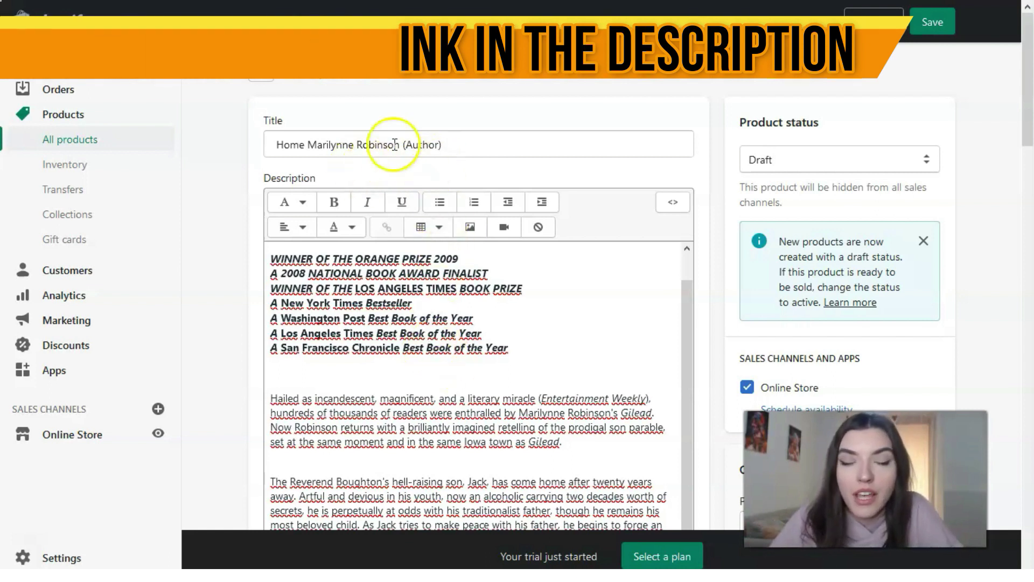
pyautogui.scroll(-1, 481, 166)
pyautogui.scroll(-3, 481, 166)
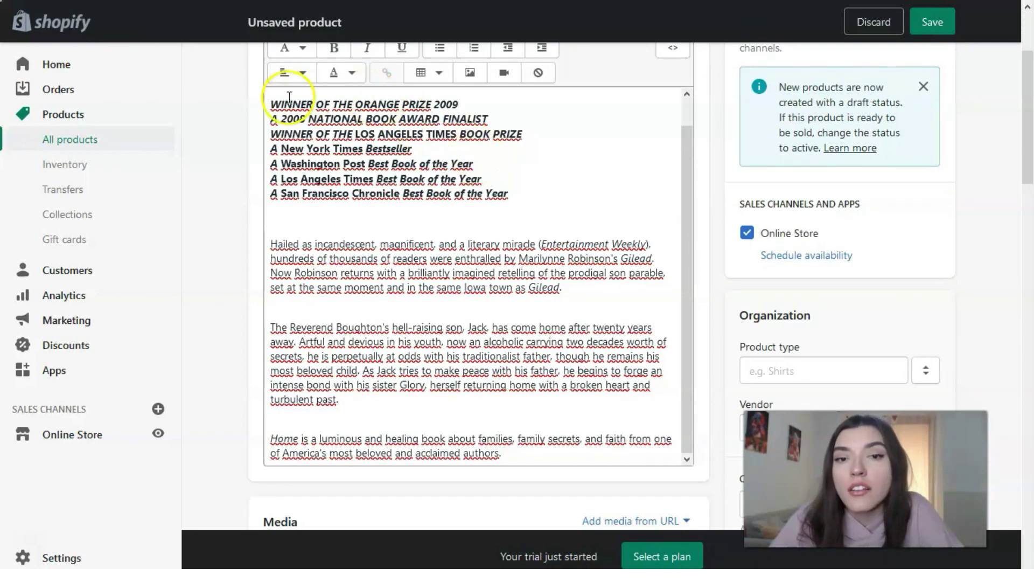
pyautogui.moveTo(691, 167); pyautogui.dragTo(664, 89)
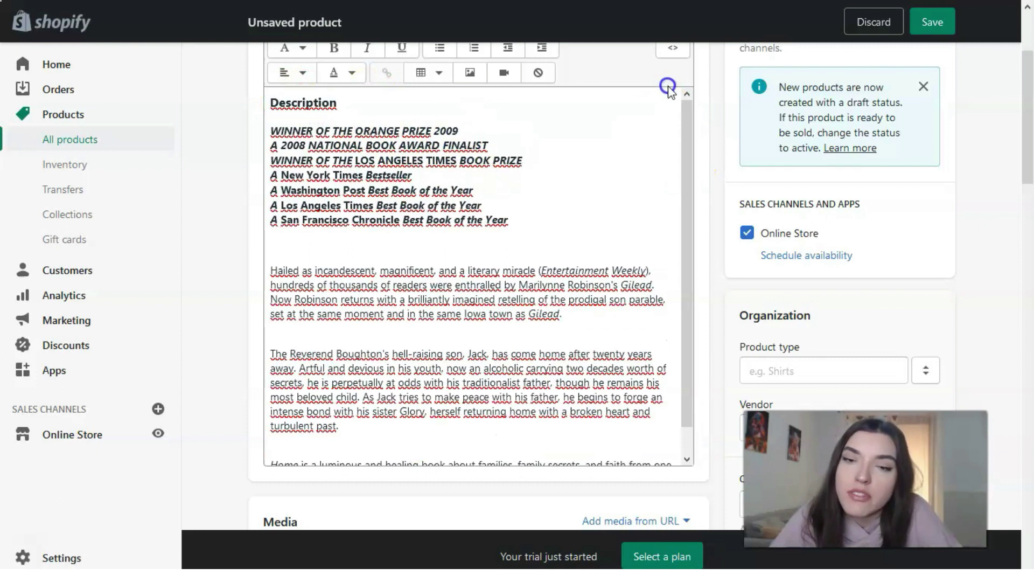
pyautogui.scroll(3, 377, 231)
pyautogui.scroll(-1, 334, 237)
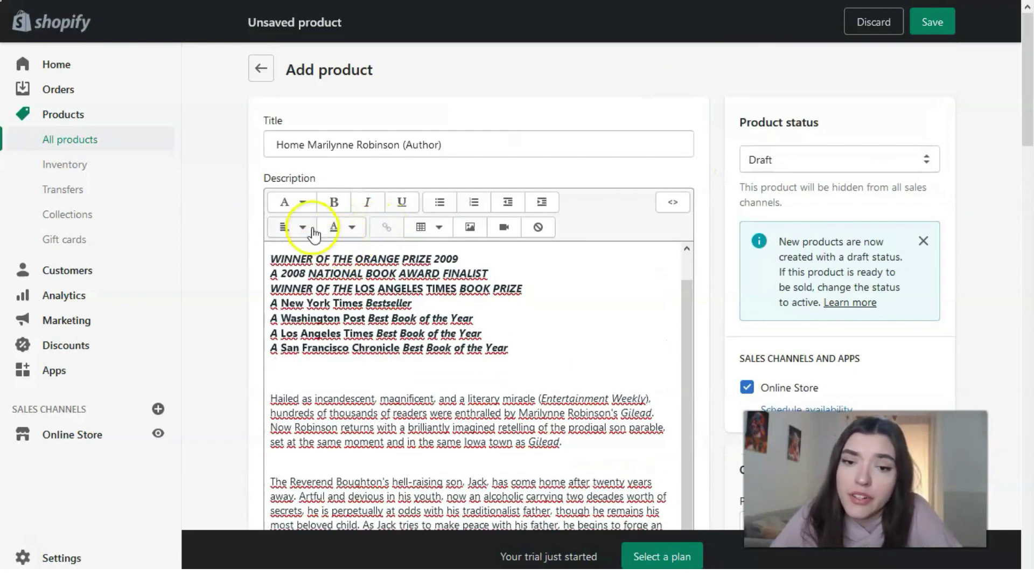
pyautogui.click(304, 206)
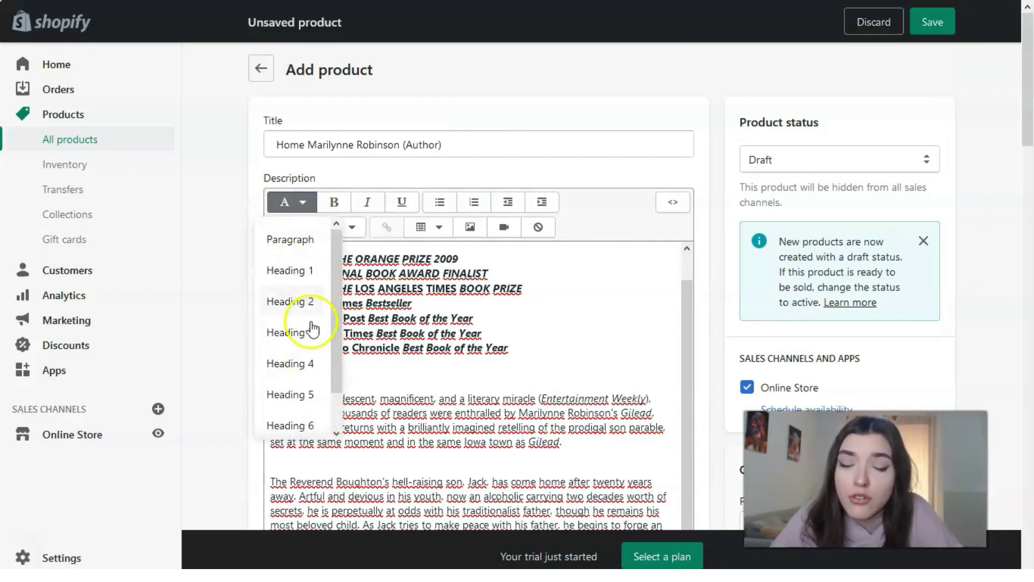
pyautogui.click(590, 334)
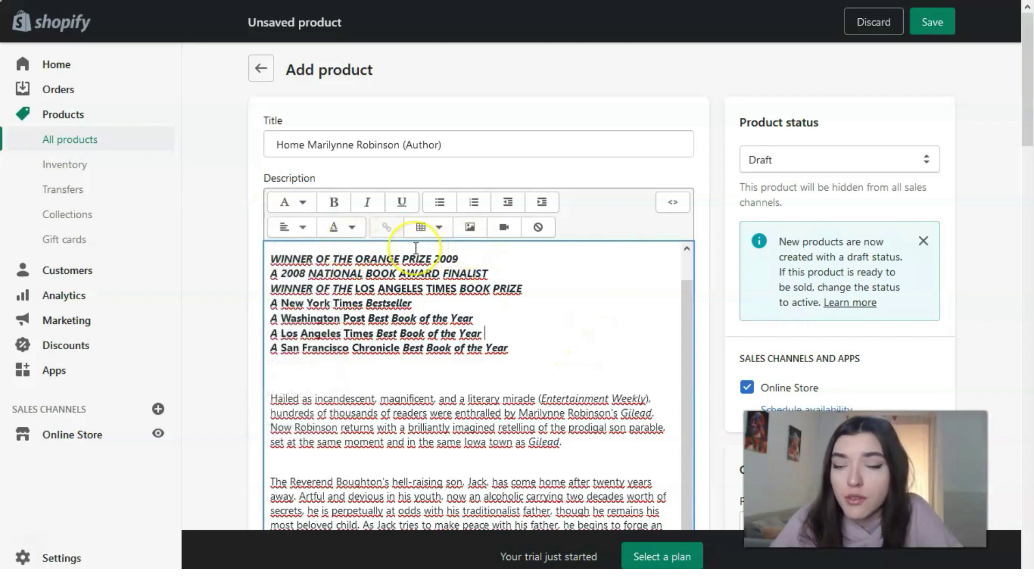
# View the new book's cover image at full size and close the media preview
pyautogui.scroll(-8, 416, 248)
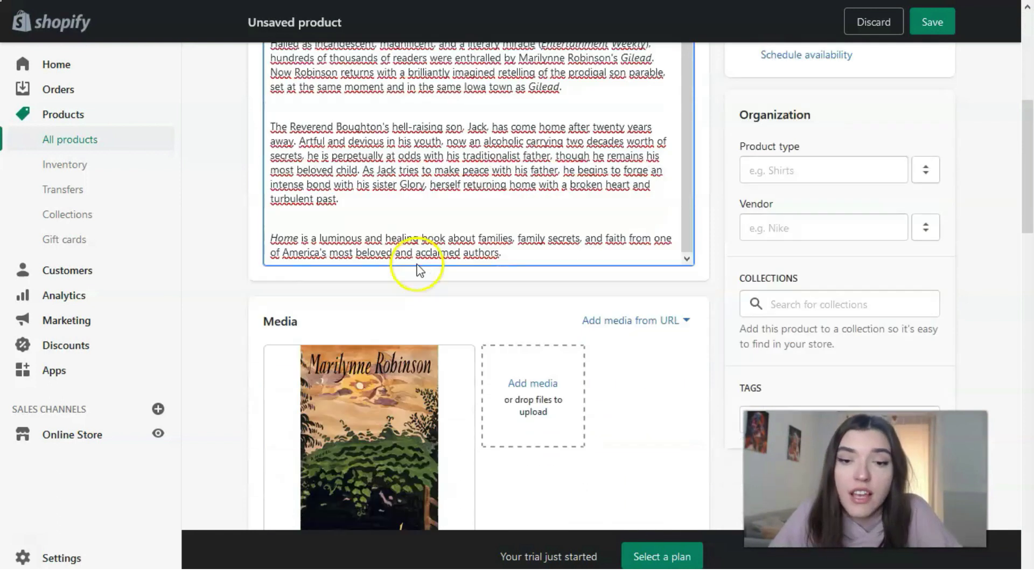
pyautogui.click(383, 330)
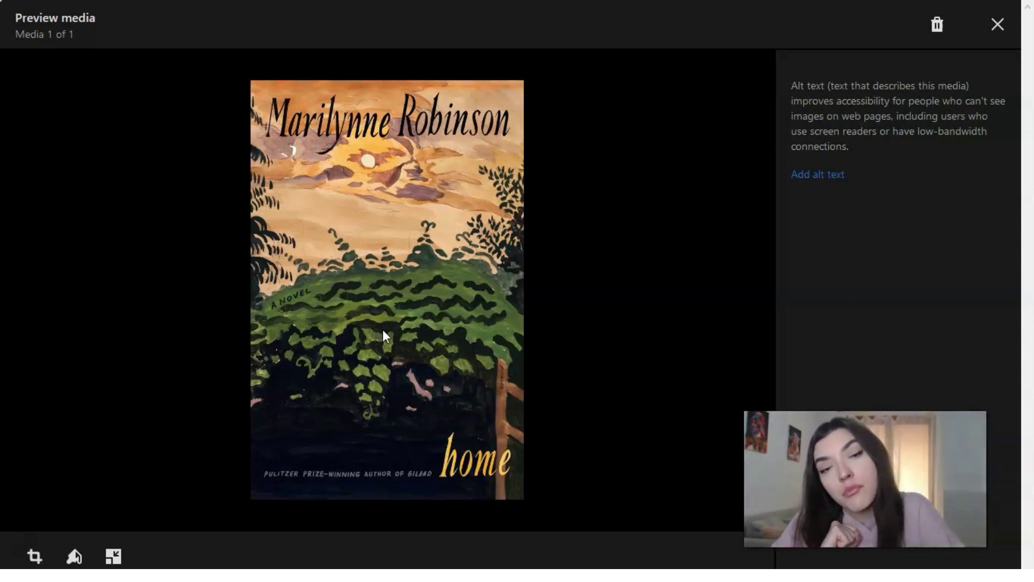
pyautogui.click(997, 24)
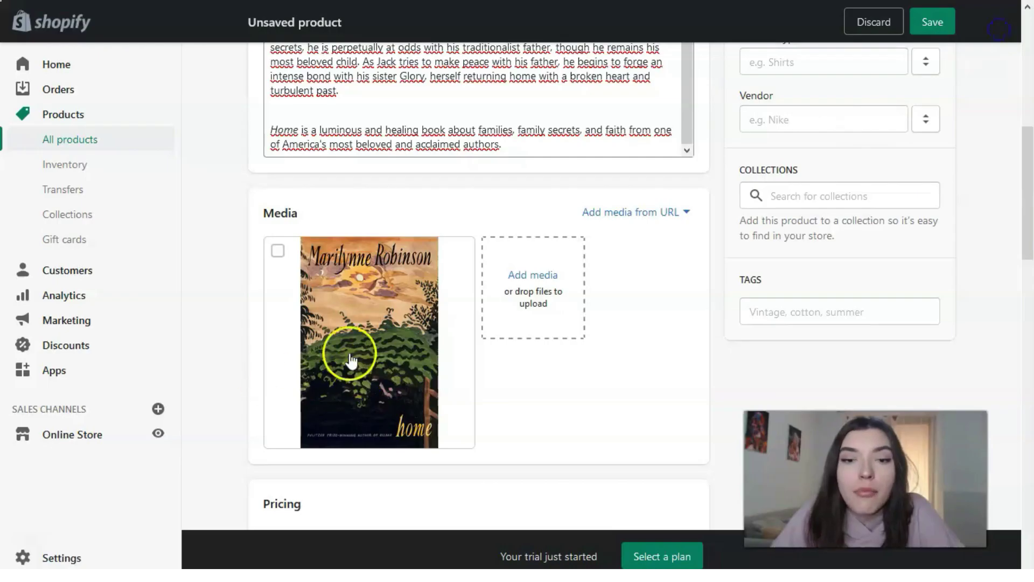
# Review the new book's pricing, cost per item, barcode, stock quantity, shipping weight and customs fields
pyautogui.scroll(-6, 507, 280)
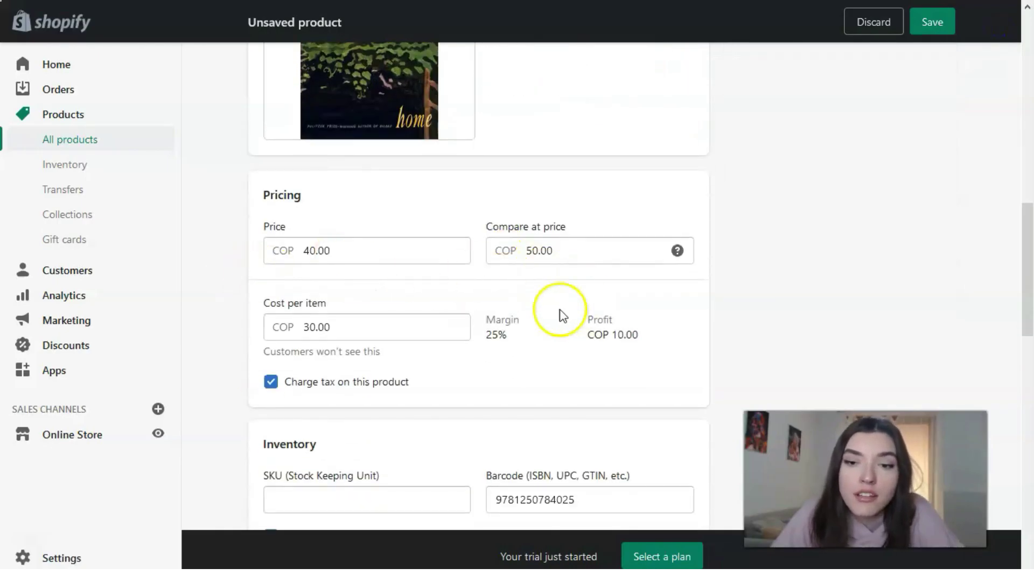
pyautogui.scroll(-3, 536, 374)
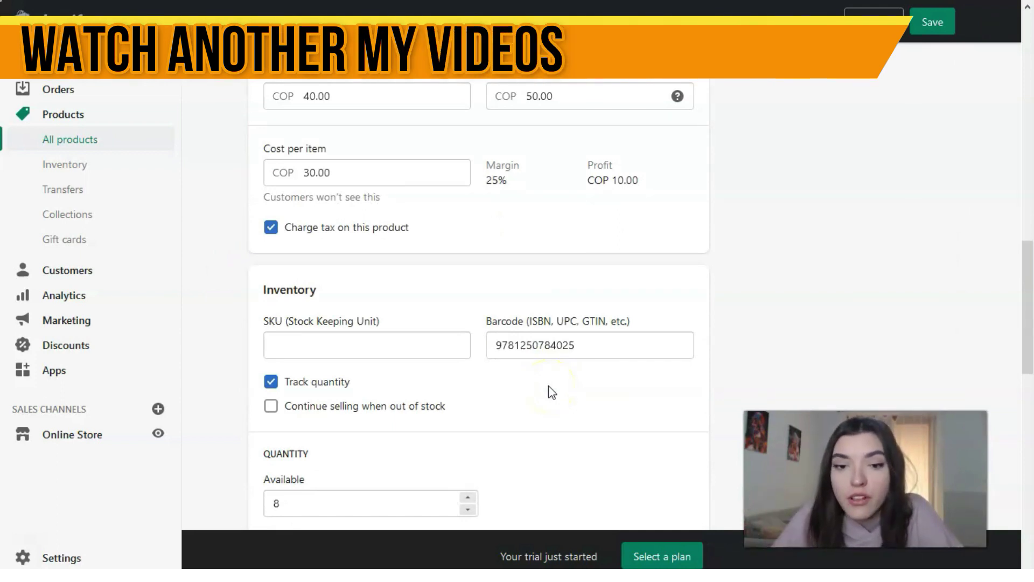
pyautogui.scroll(-4, 512, 404)
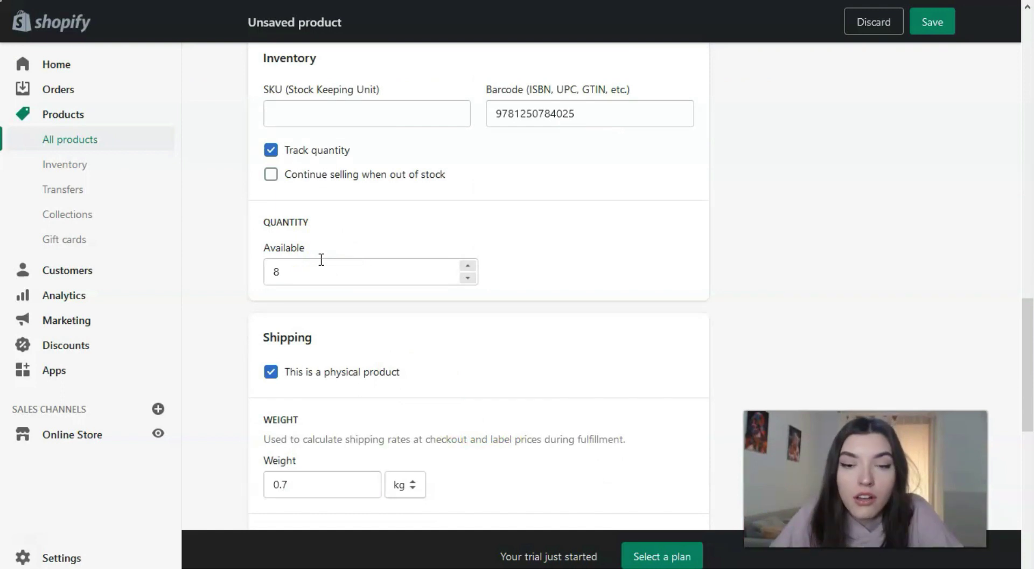
pyautogui.scroll(-5, 321, 260)
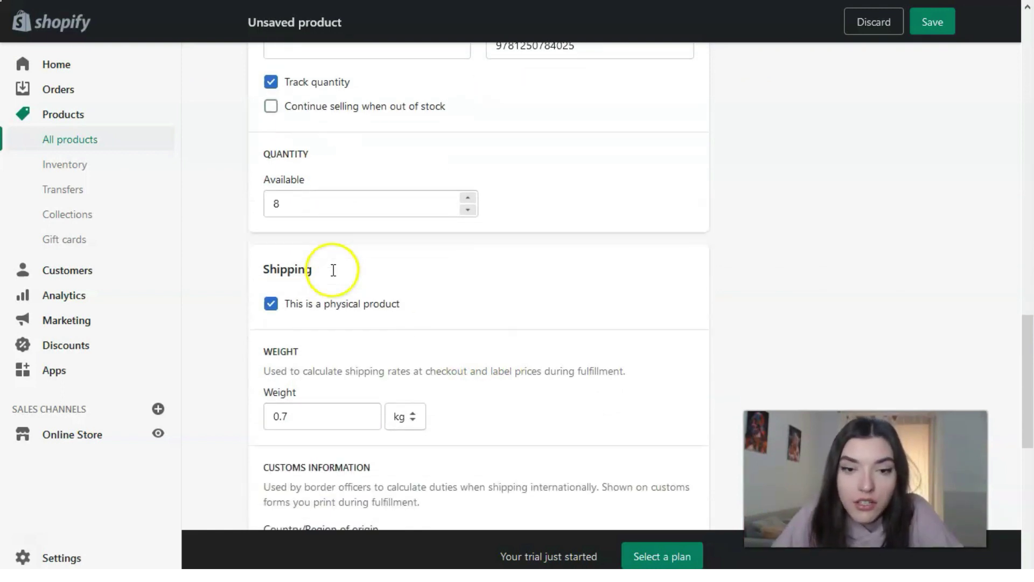
pyautogui.scroll(-3, 310, 295)
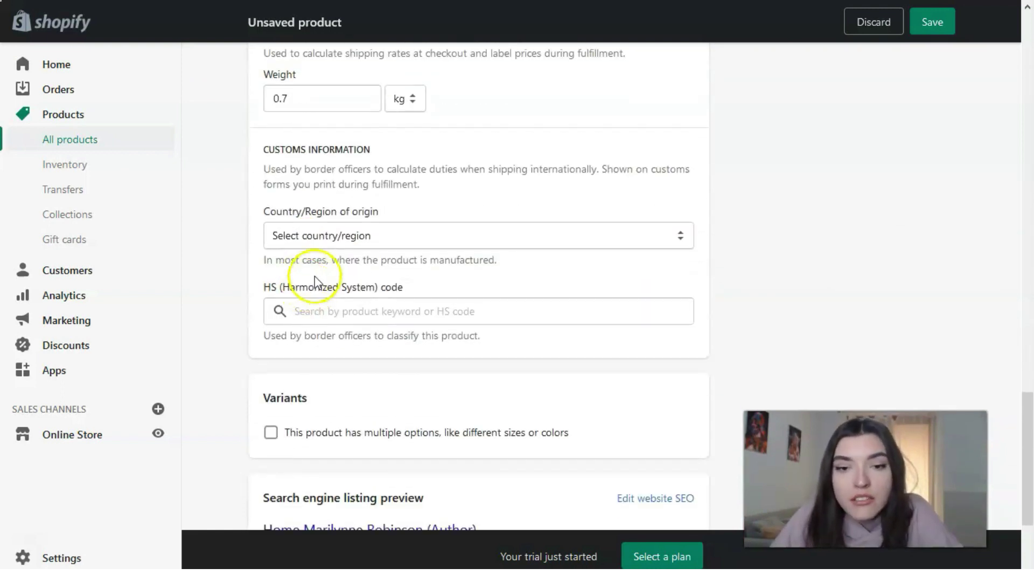
# Set the book's country/region of origin to France and save the new product
pyautogui.click(404, 233)
pyautogui.scroll(-5, 360, 339)
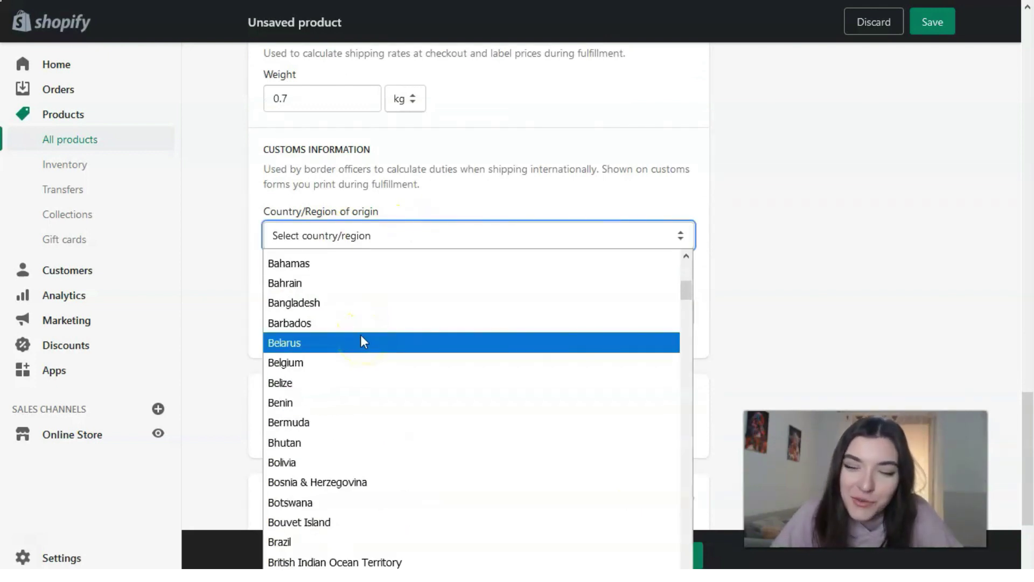
pyautogui.scroll(-5, 358, 338)
pyautogui.scroll(-10, 359, 337)
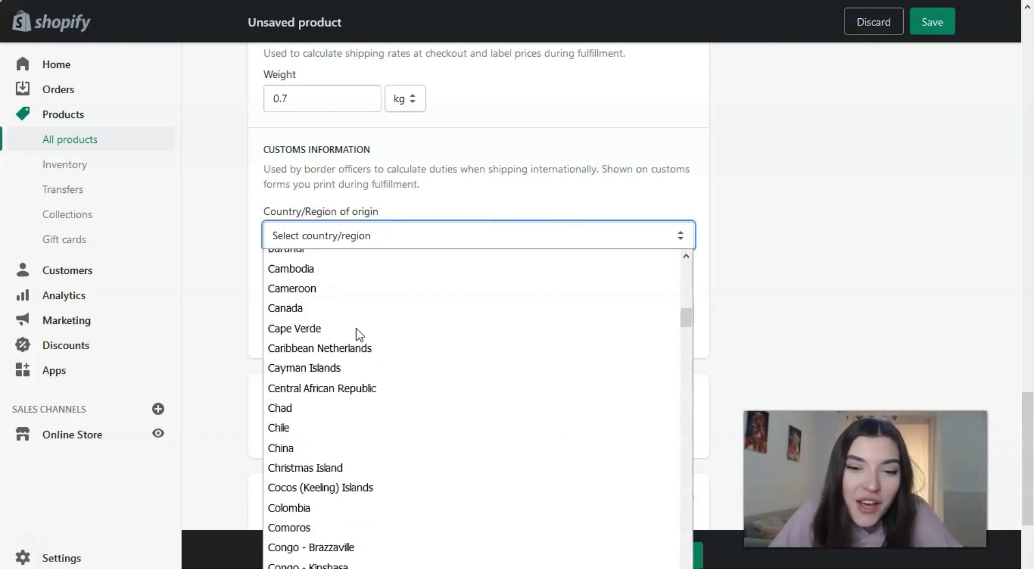
pyautogui.scroll(-2, 357, 328)
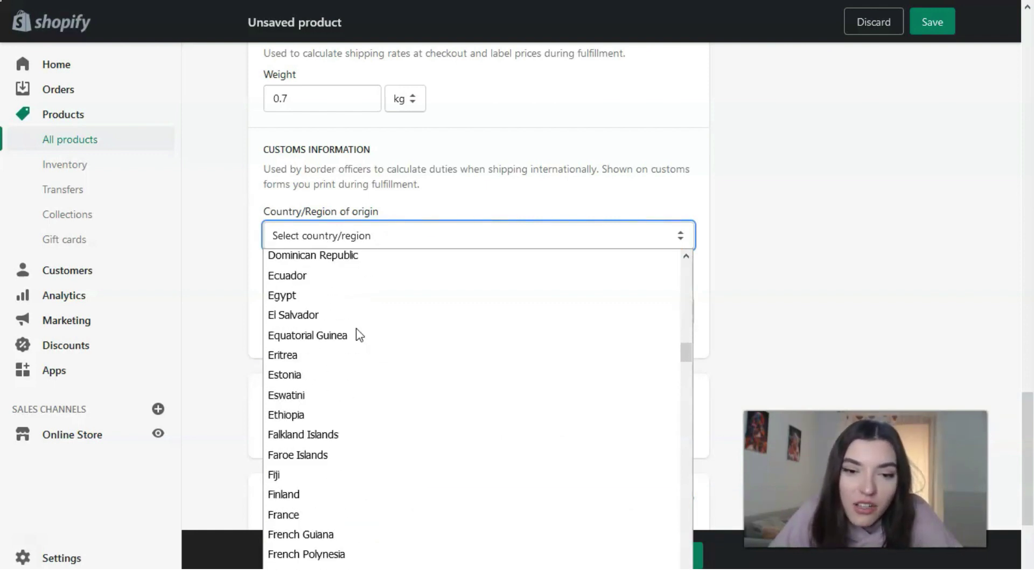
pyautogui.scroll(-1, 345, 350)
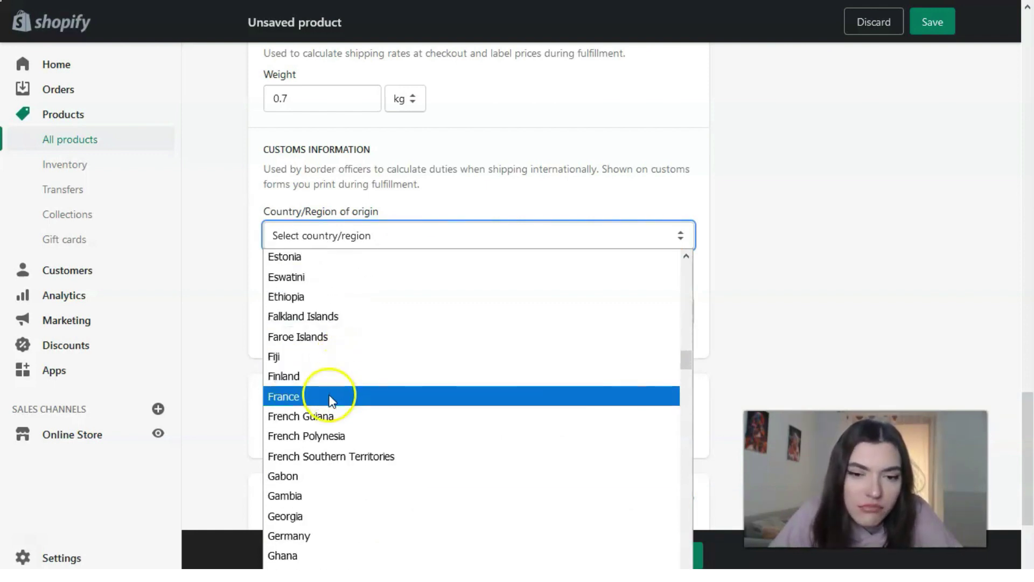
pyautogui.click(330, 397)
pyautogui.scroll(-3, 264, 321)
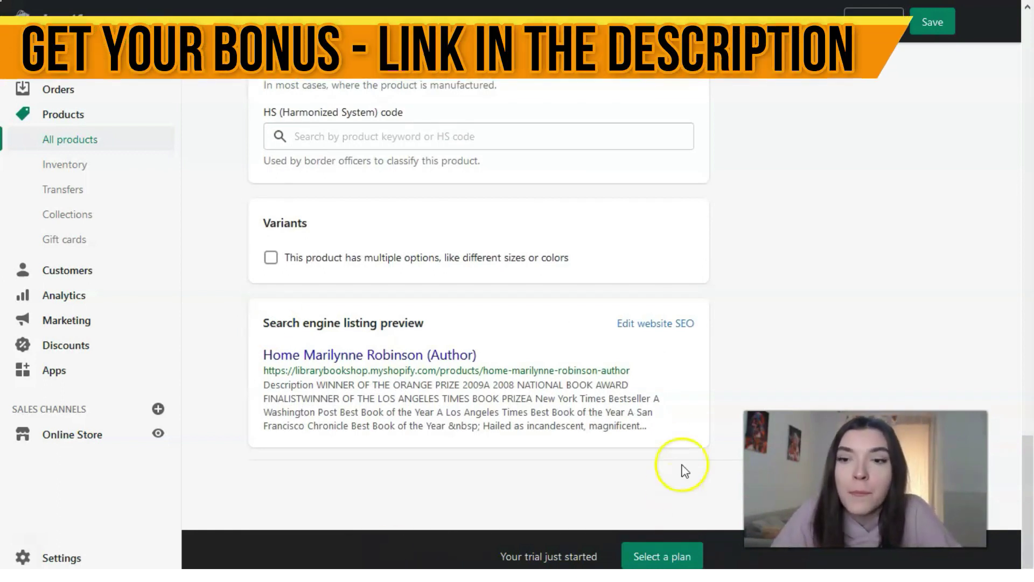
pyautogui.click(933, 36)
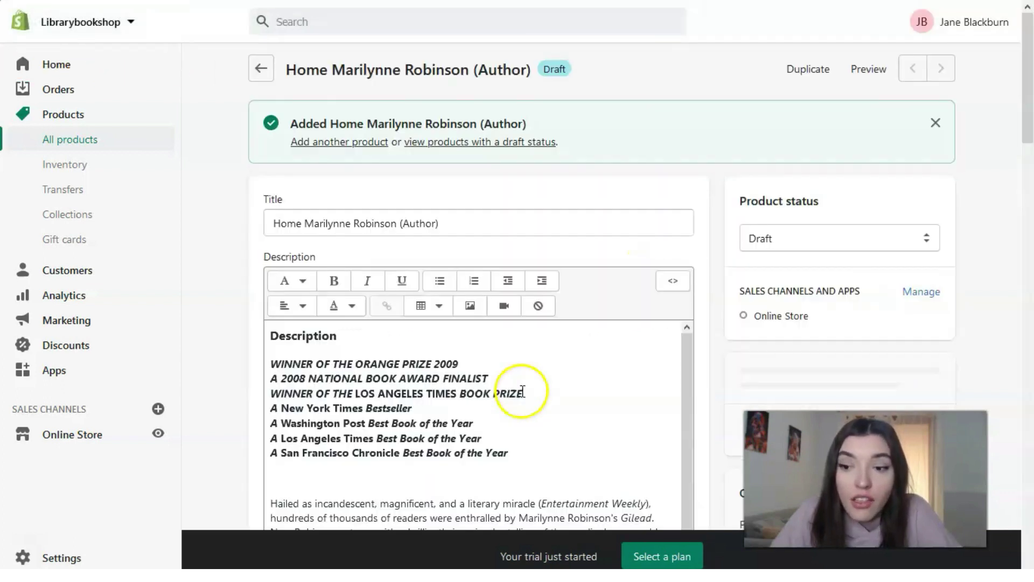
# Open the saved book Home from the product list and preview its storefront page, examining the cover, sale price and description
pyautogui.click(89, 140)
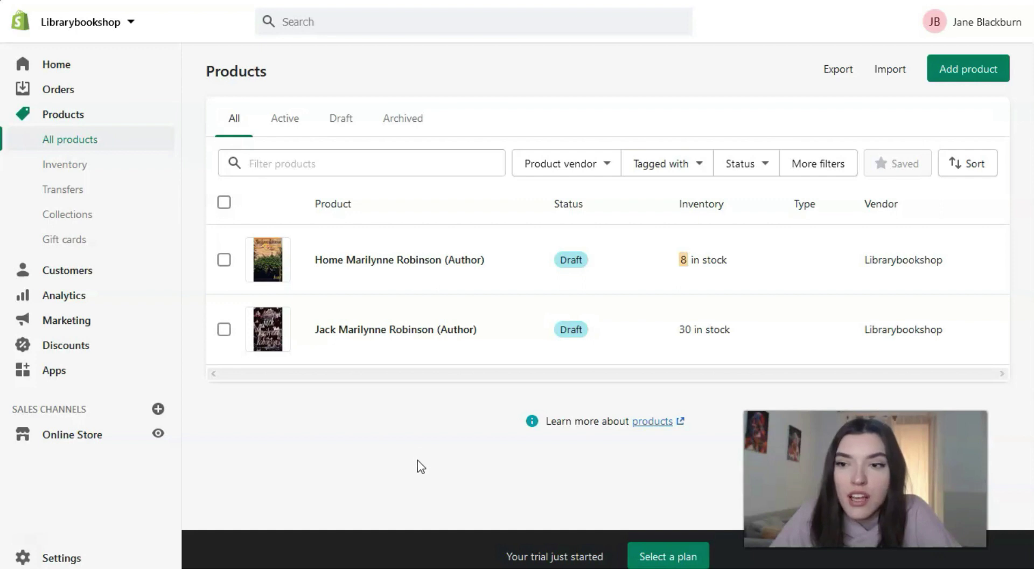
pyautogui.click(503, 265)
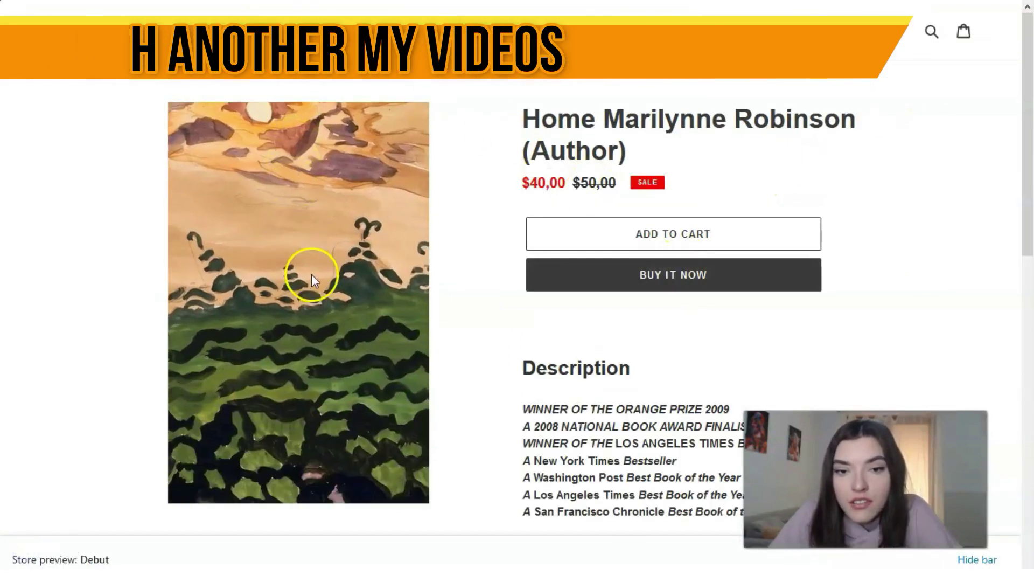
pyautogui.scroll(-8, 634, 193)
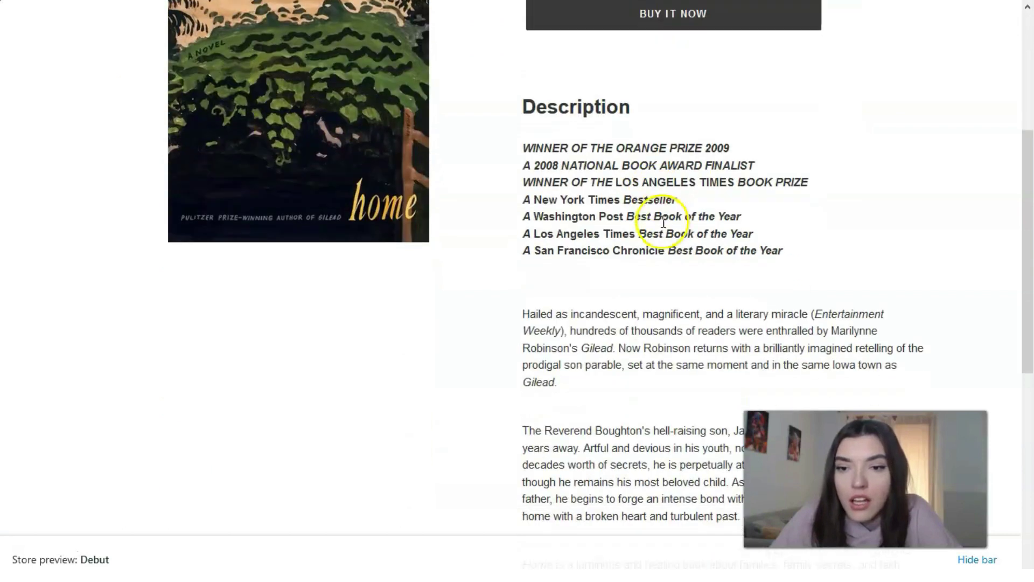
pyautogui.scroll(8, 704, 353)
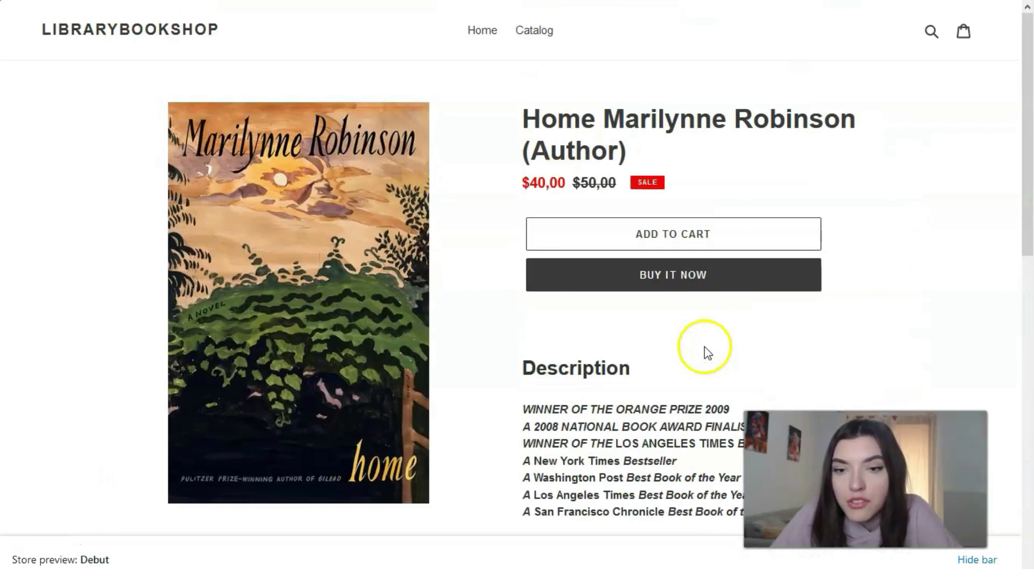